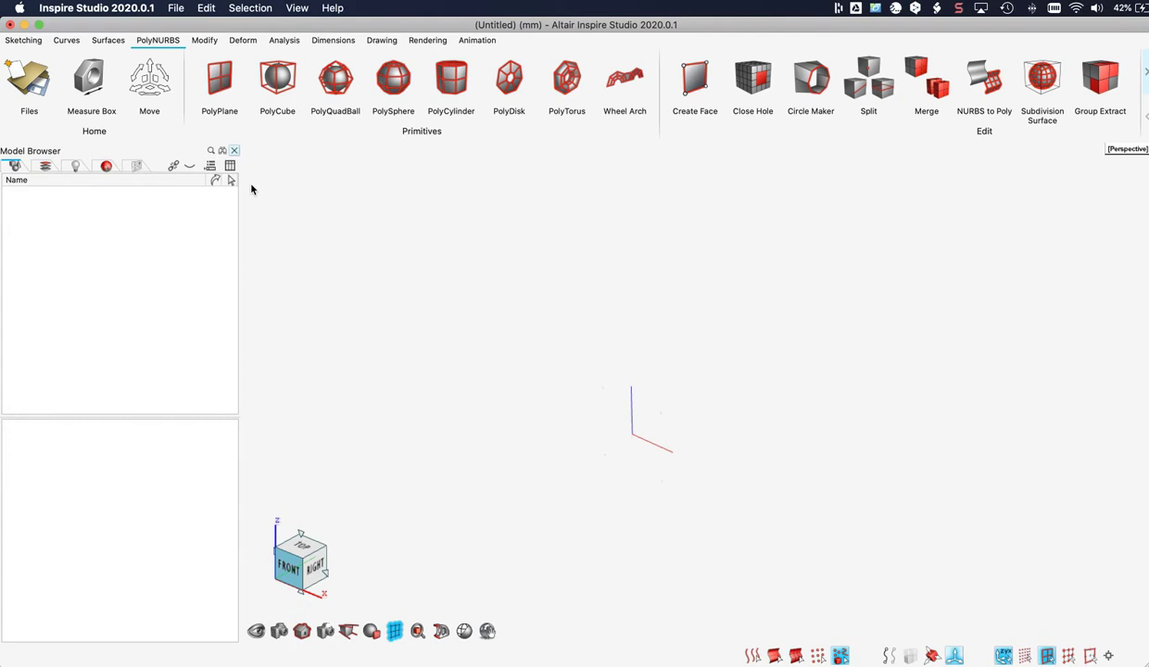
# - Create a PolyCube centered on the origin with a 420 mm square base and 130 mm height
pyautogui.click(274, 85)
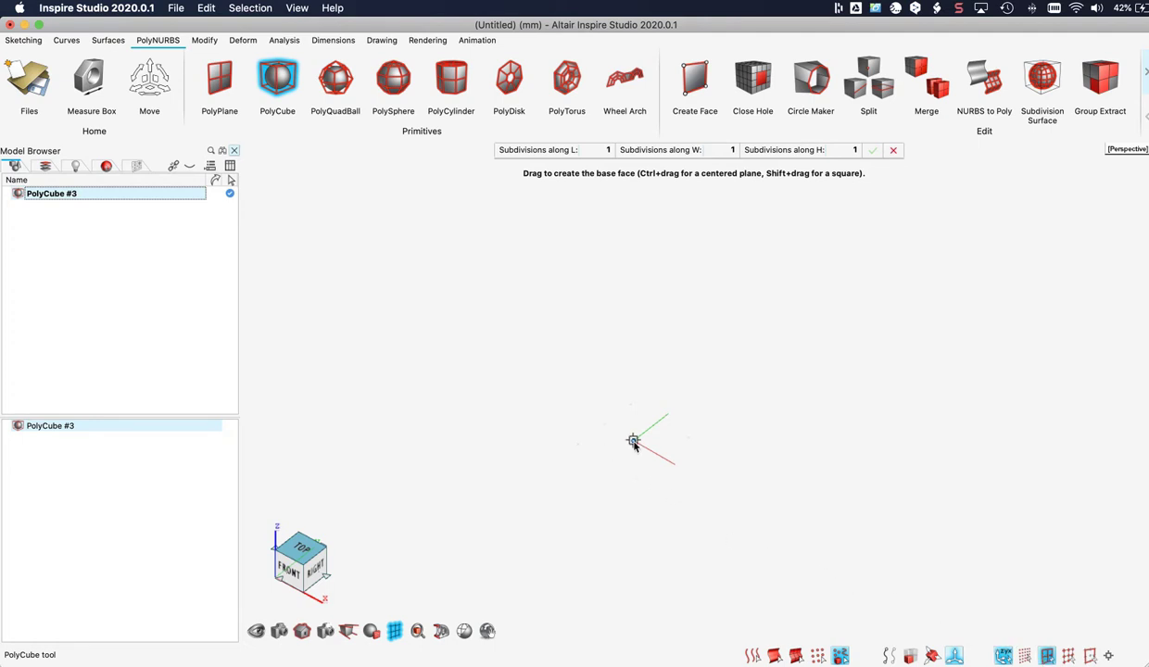
pyautogui.moveTo(633, 441); pyautogui.dragTo(654, 616)
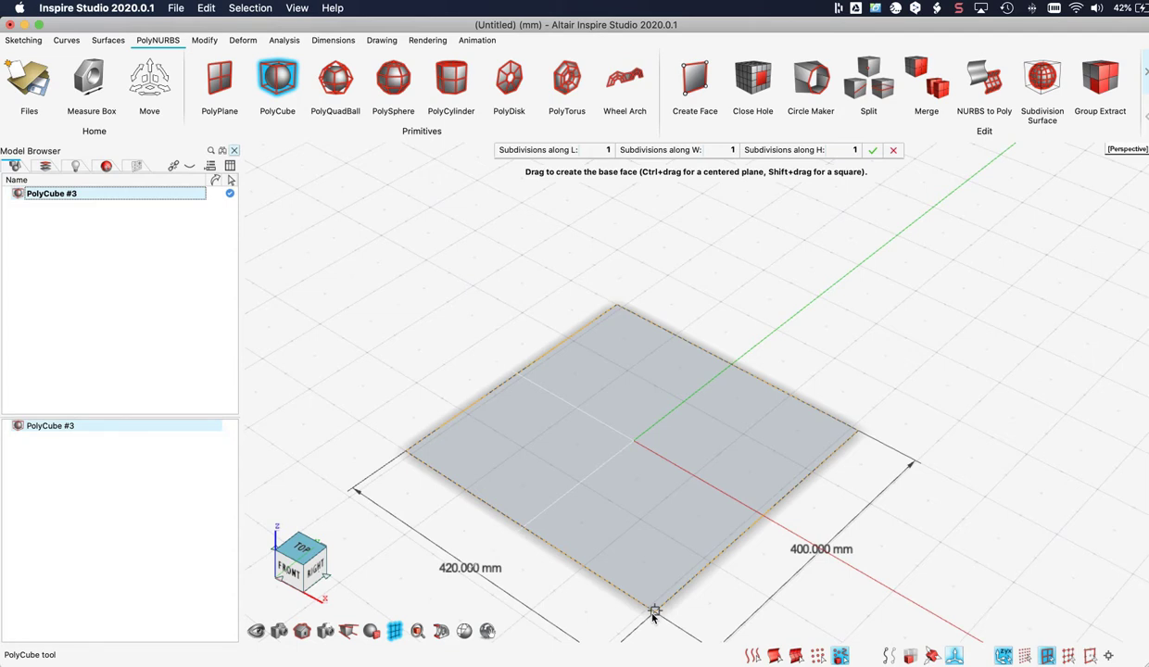
pyautogui.keyDown('ctrl'); pyautogui.moveTo(654, 615); pyautogui.dragTo(647, 621); pyautogui.keyUp('ctrl')
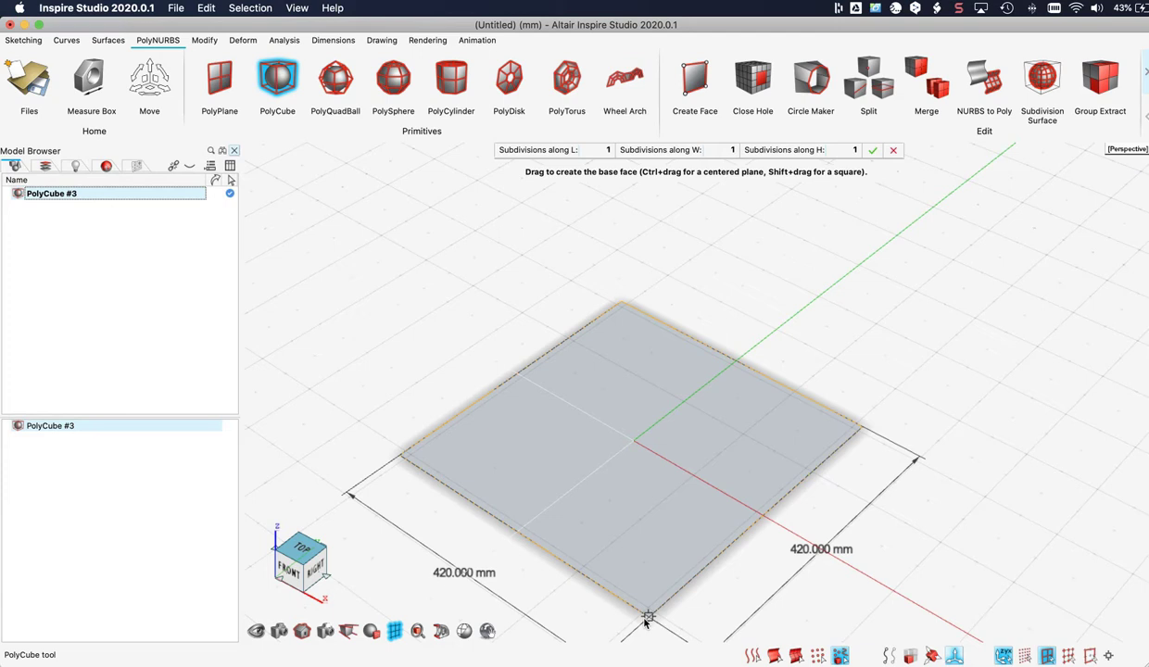
pyautogui.keyDown('ctrl'); pyautogui.moveTo(646, 623); pyautogui.dragTo(645, 624); pyautogui.keyUp('ctrl')
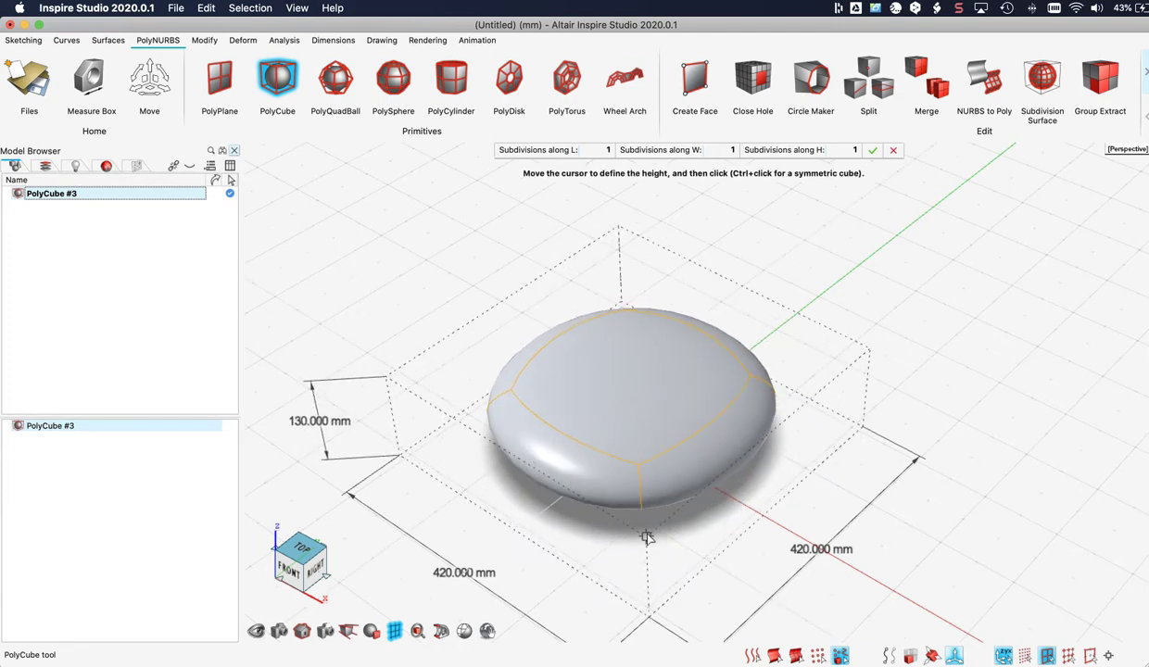
pyautogui.click(646, 537)
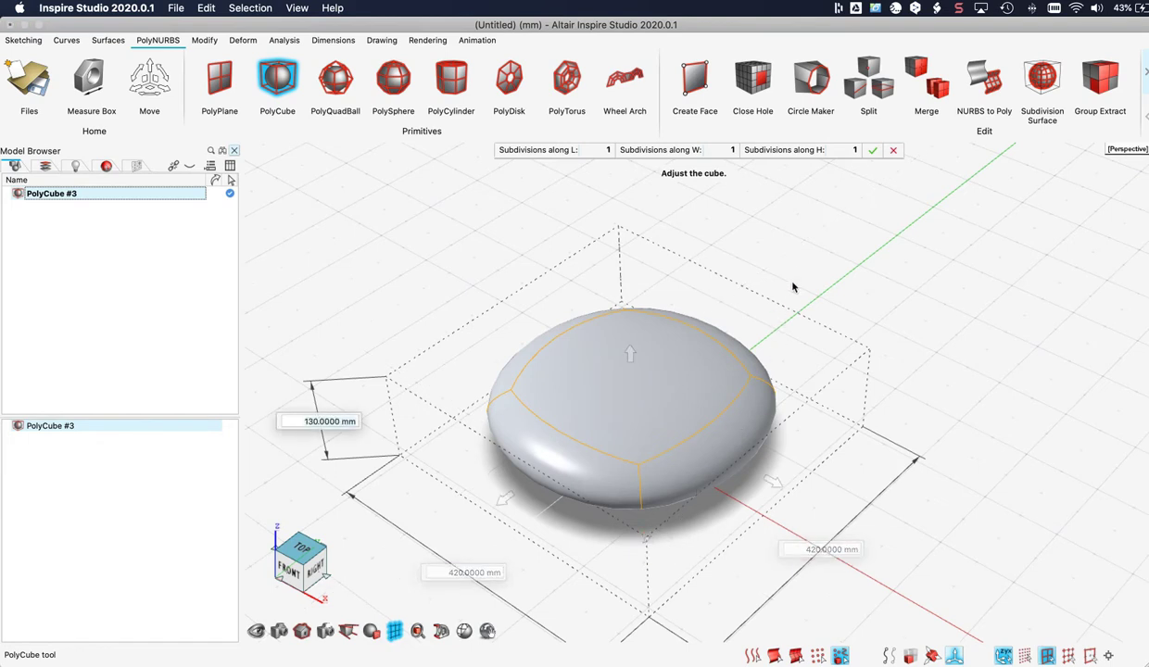
pyautogui.click(732, 262)
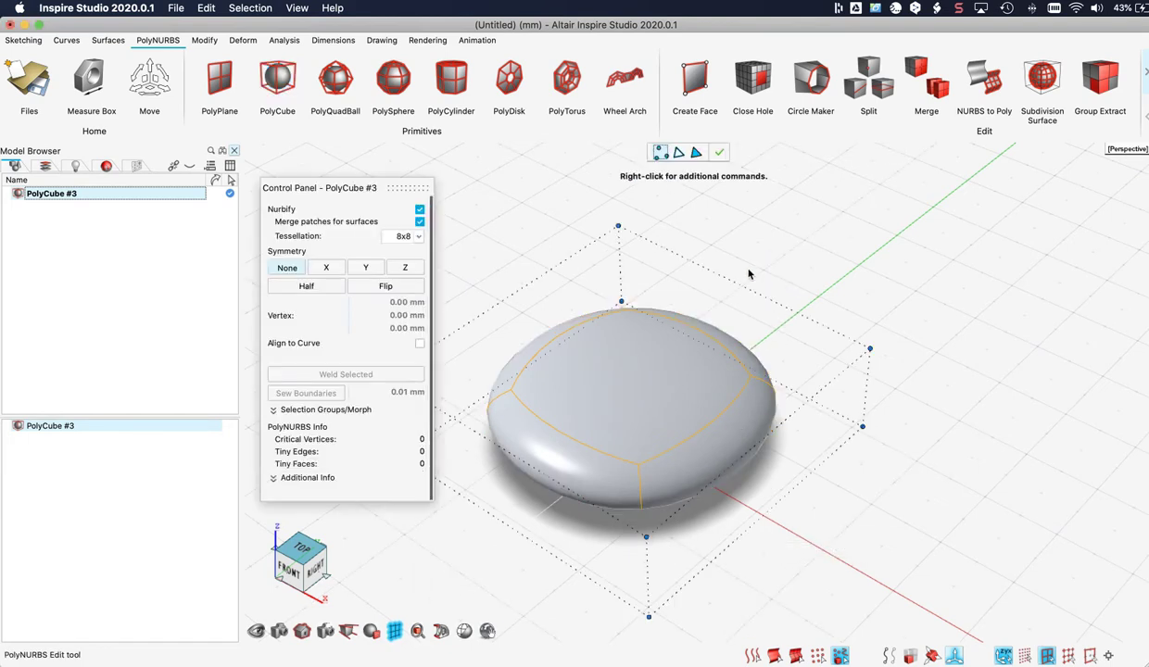
# - Split the cube with two edge loops parallel to the front face and one horizontal loop just above the base
pyautogui.click(878, 90)
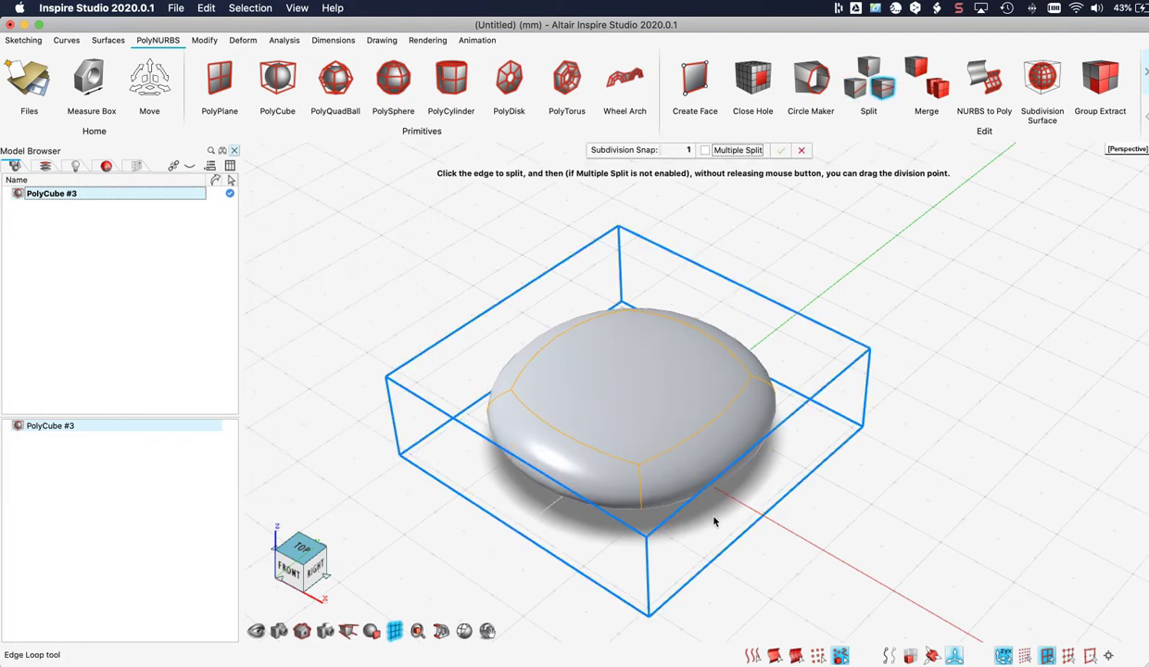
pyautogui.moveTo(713, 502); pyautogui.dragTo(790, 419)
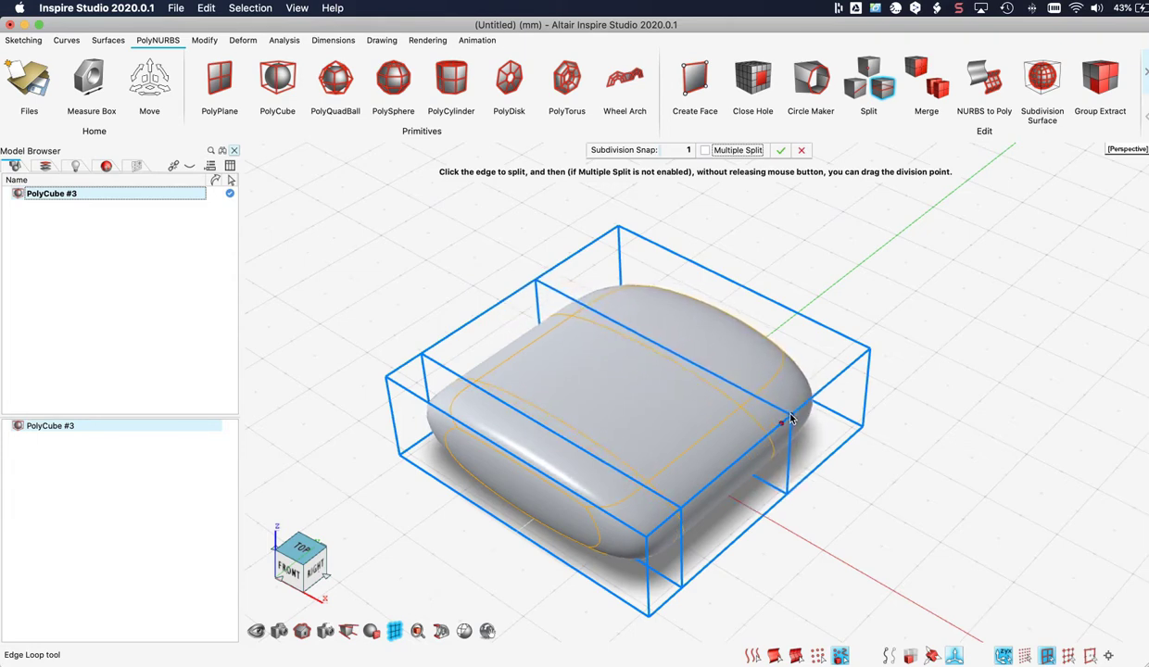
pyautogui.click(682, 557)
pyautogui.moveTo(683, 561); pyautogui.dragTo(683, 581)
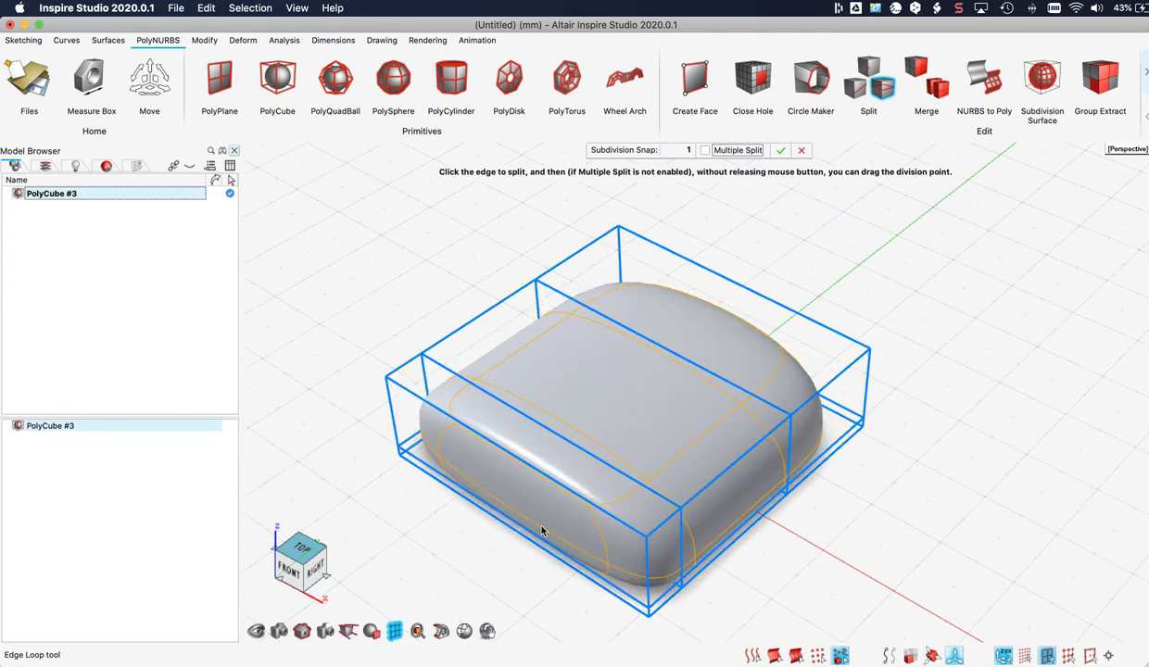
# - Add three front-to-back edge loops that split the cube's width into four equal sections
pyautogui.moveTo(536, 470)
pyautogui.mouseDown()
pyautogui.moveTo(519, 461)
pyautogui.moveTo(536, 474)
pyautogui.mouseUp()
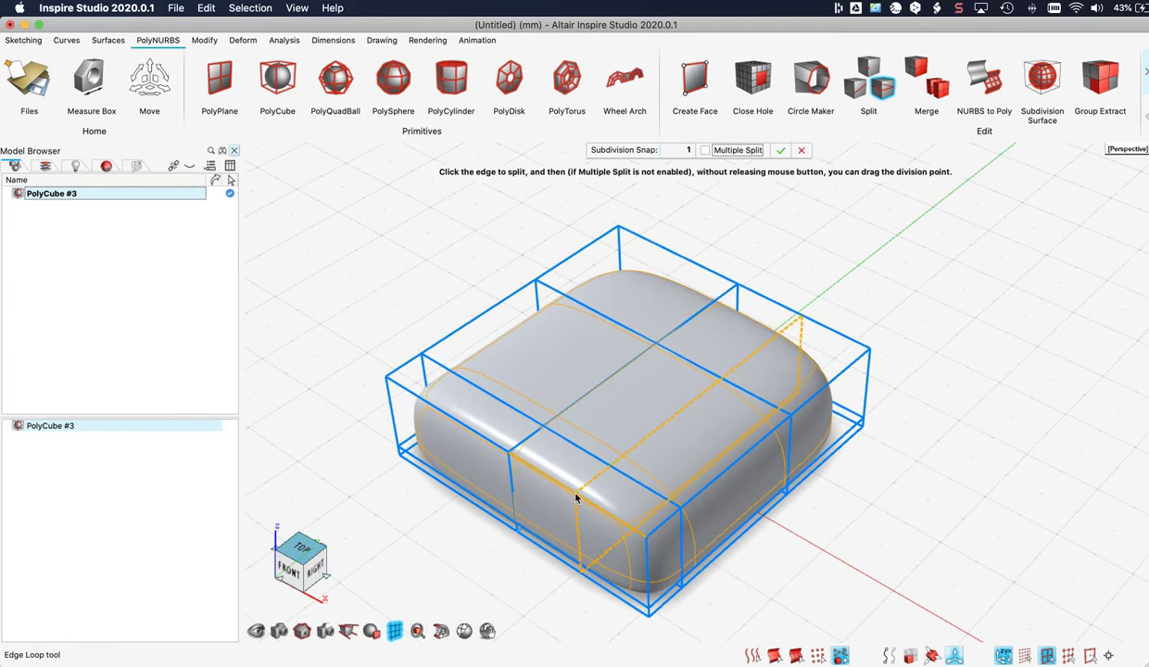
pyautogui.click(560, 491)
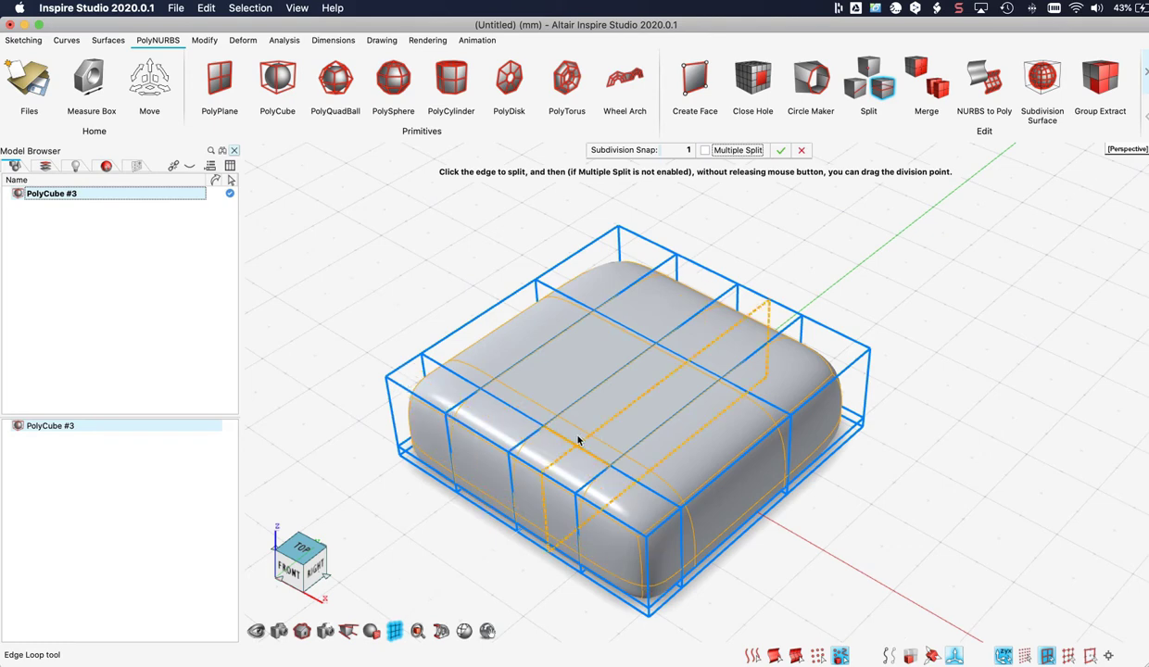
pyautogui.moveTo(732, 299); pyautogui.dragTo(715, 264, button='middle')
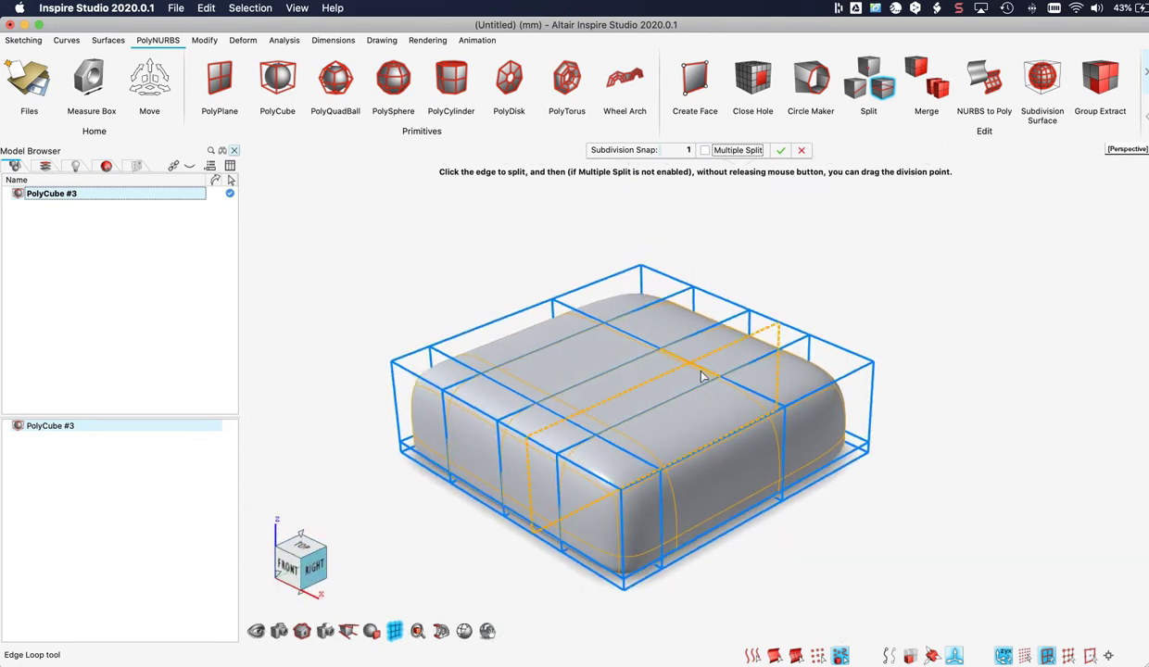
pyautogui.click(777, 151)
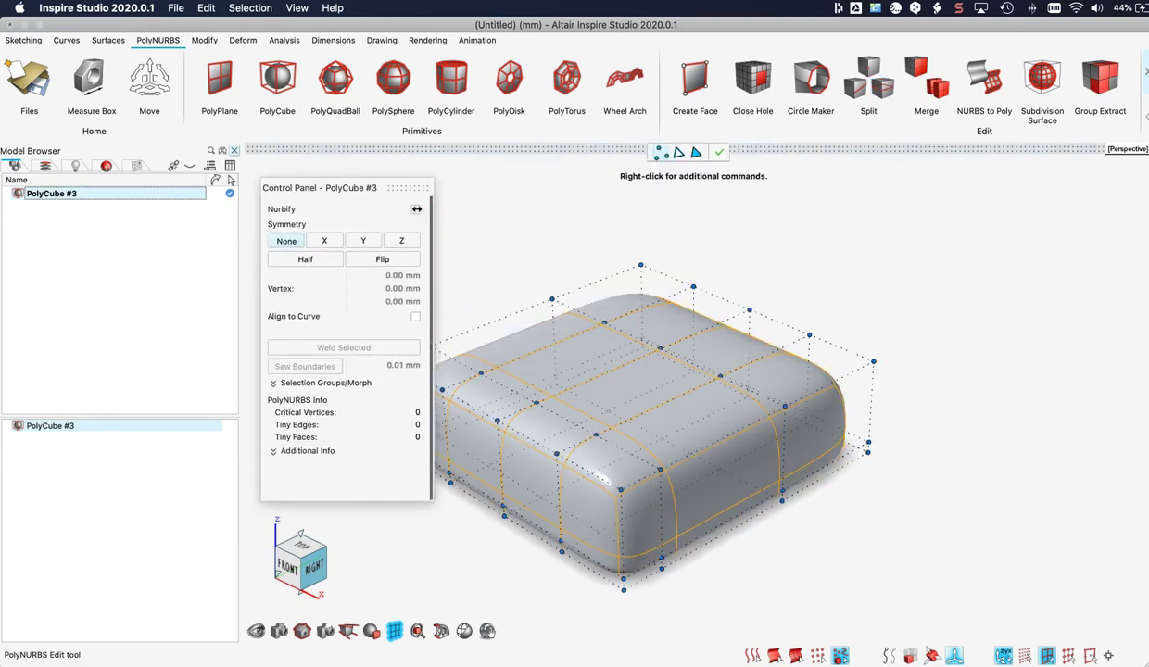
# - Turn Nurbify off and back on to compare the faceted cage with the smooth surface
pyautogui.click(419, 212)
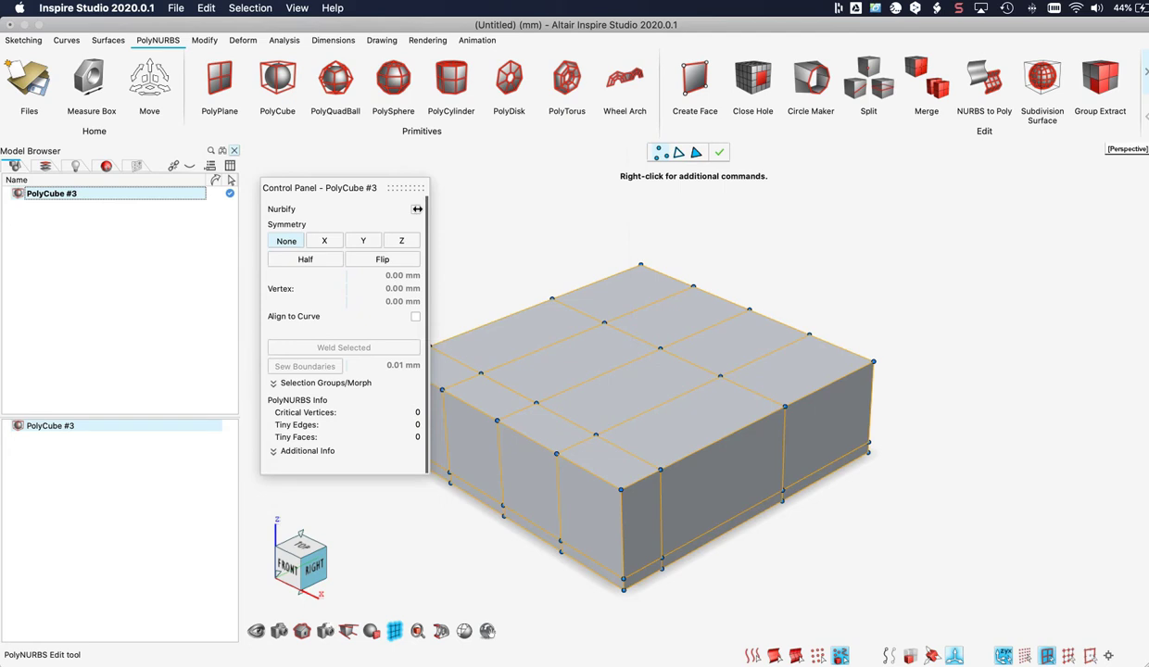
pyautogui.click(417, 210)
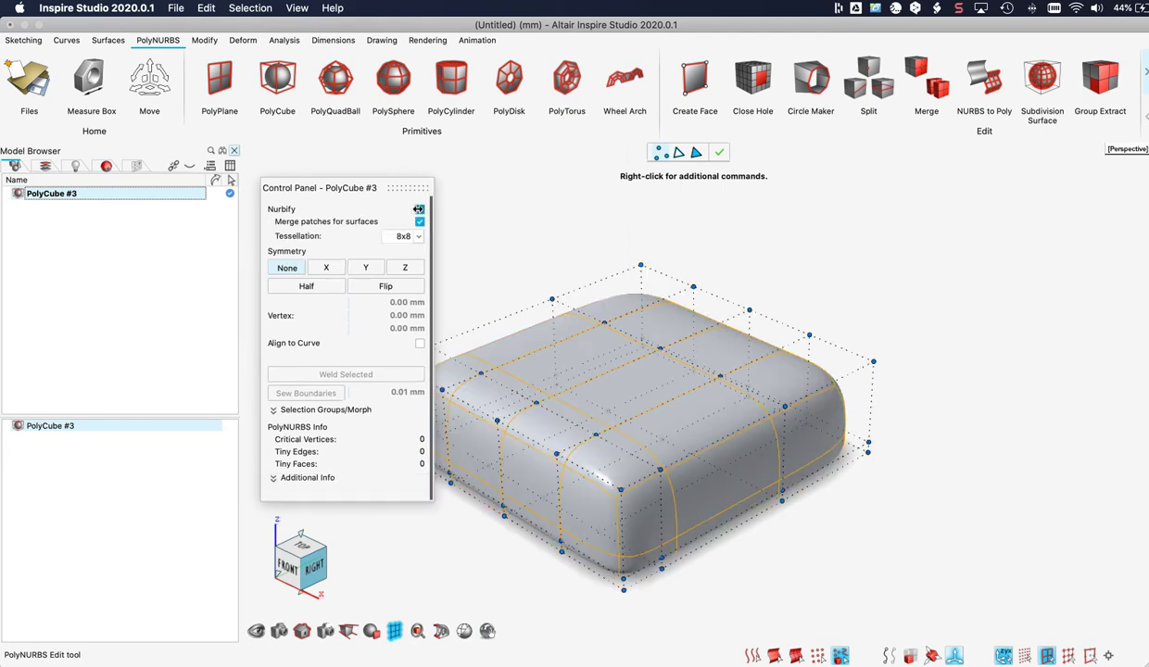
pyautogui.moveTo(597, 282); pyautogui.dragTo(644, 274, button='right')
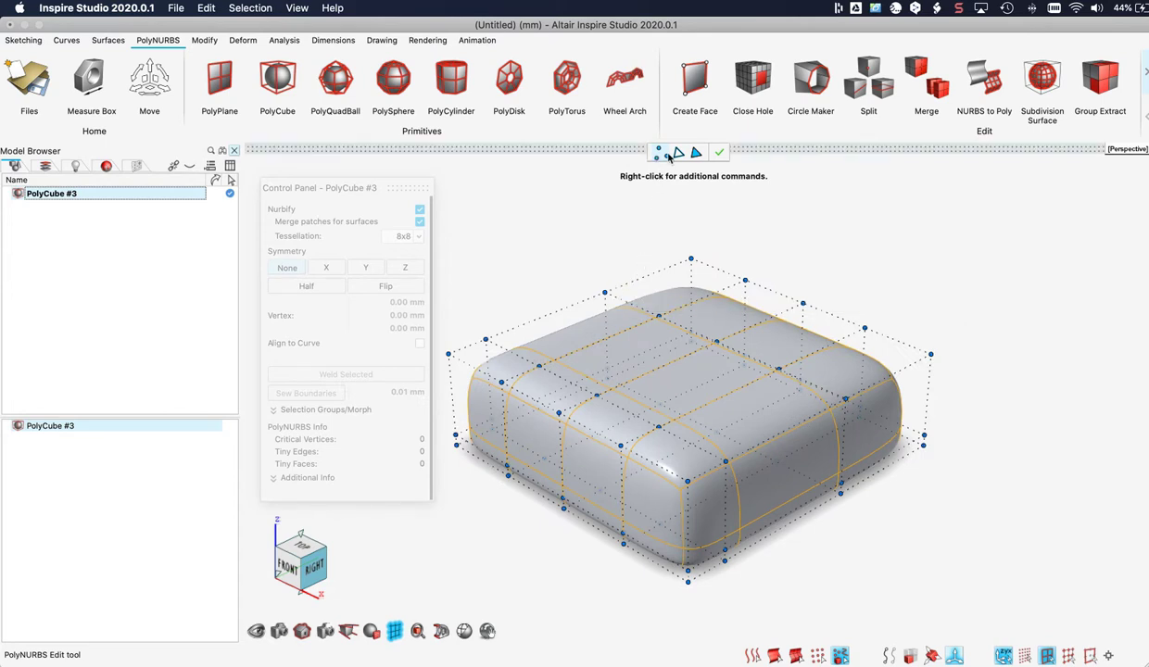
# - View the cube in edge and face editing modes, then return to vertex mode
pyautogui.click(679, 154)
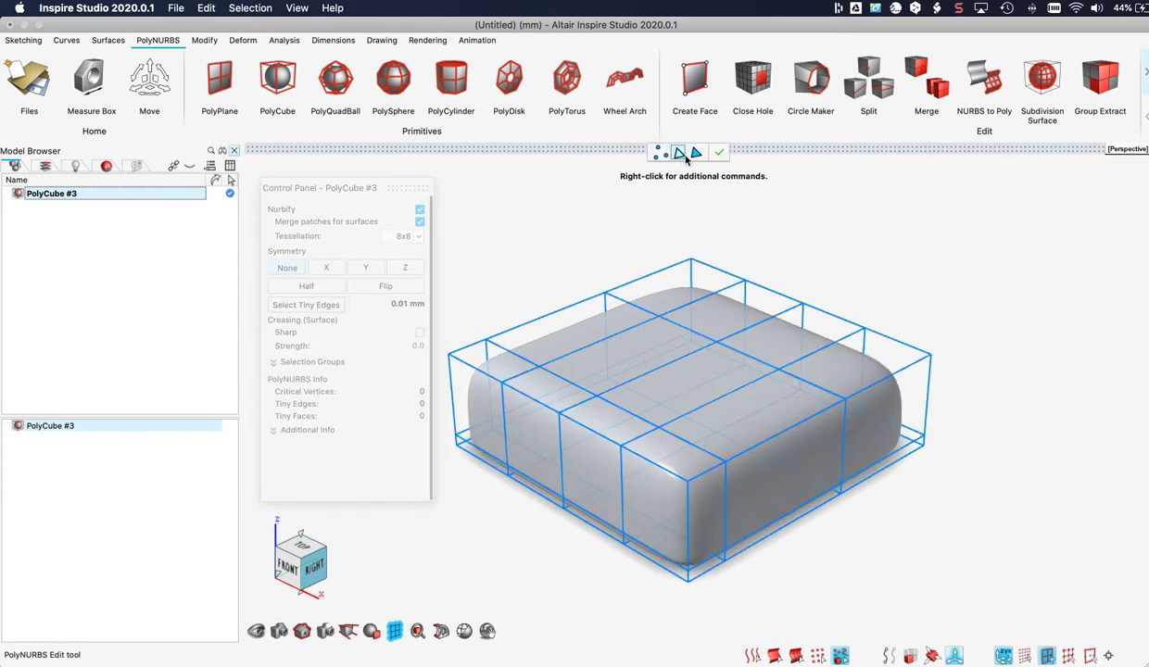
pyautogui.click(695, 153)
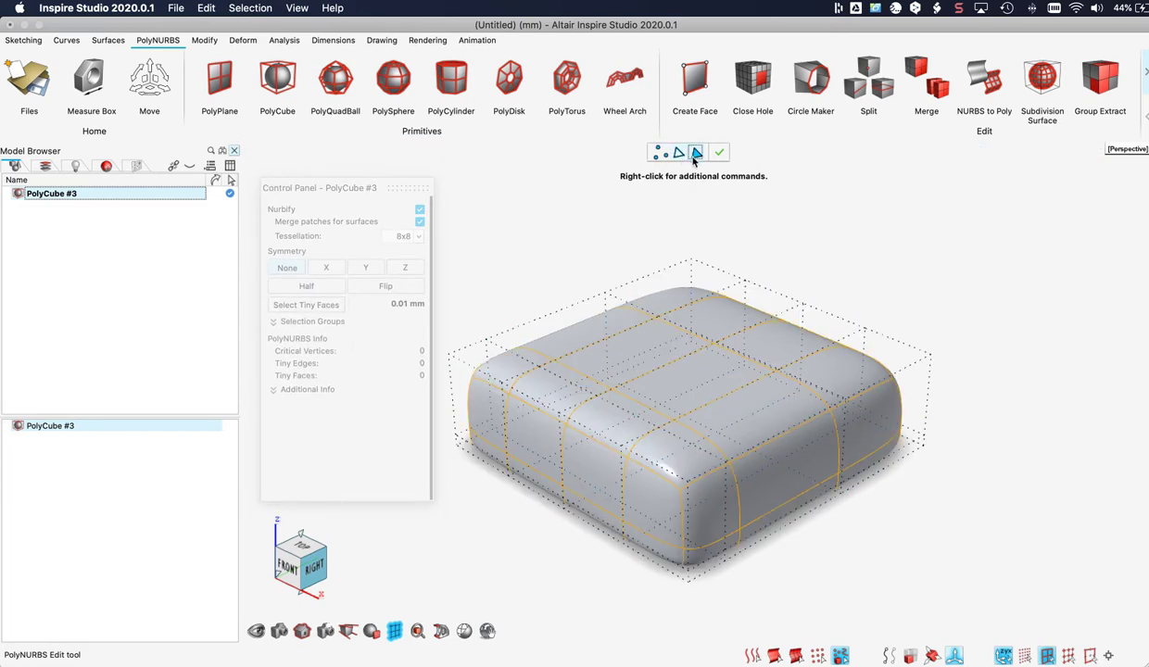
pyautogui.click(660, 153)
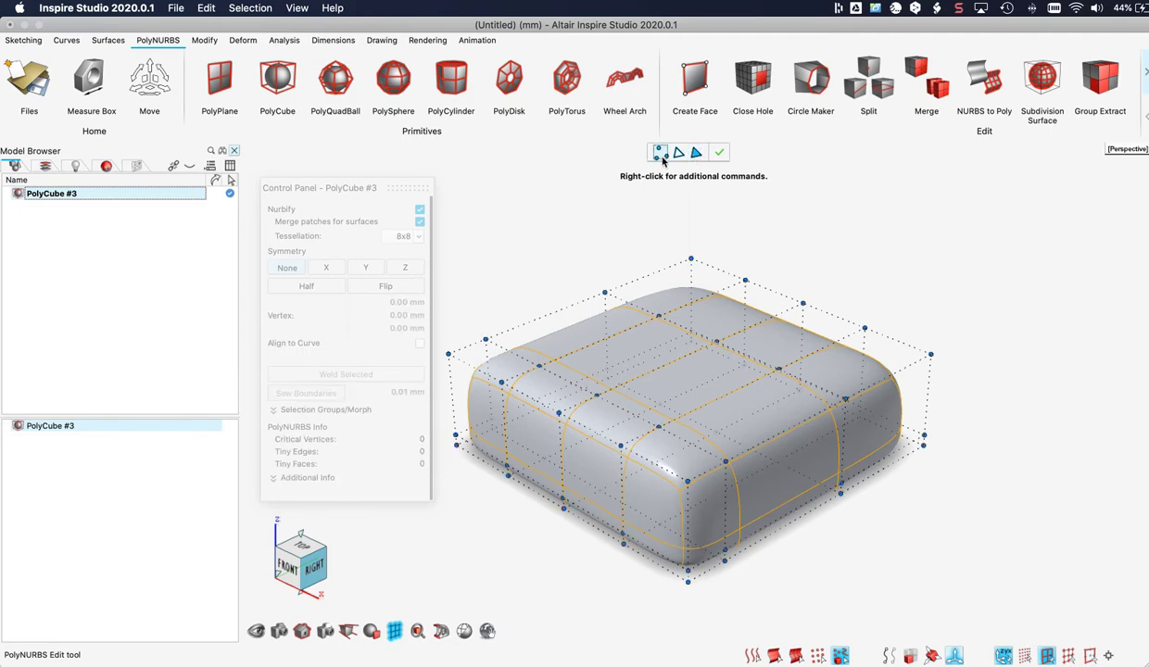
# - Raise the two middle top vertices closest to the cube's front edge
pyautogui.moveTo(600, 377)
pyautogui.mouseDown(button='middle')
pyautogui.moveTo(635, 370)
pyautogui.moveTo(600, 379)
pyautogui.mouseUp(button='middle')
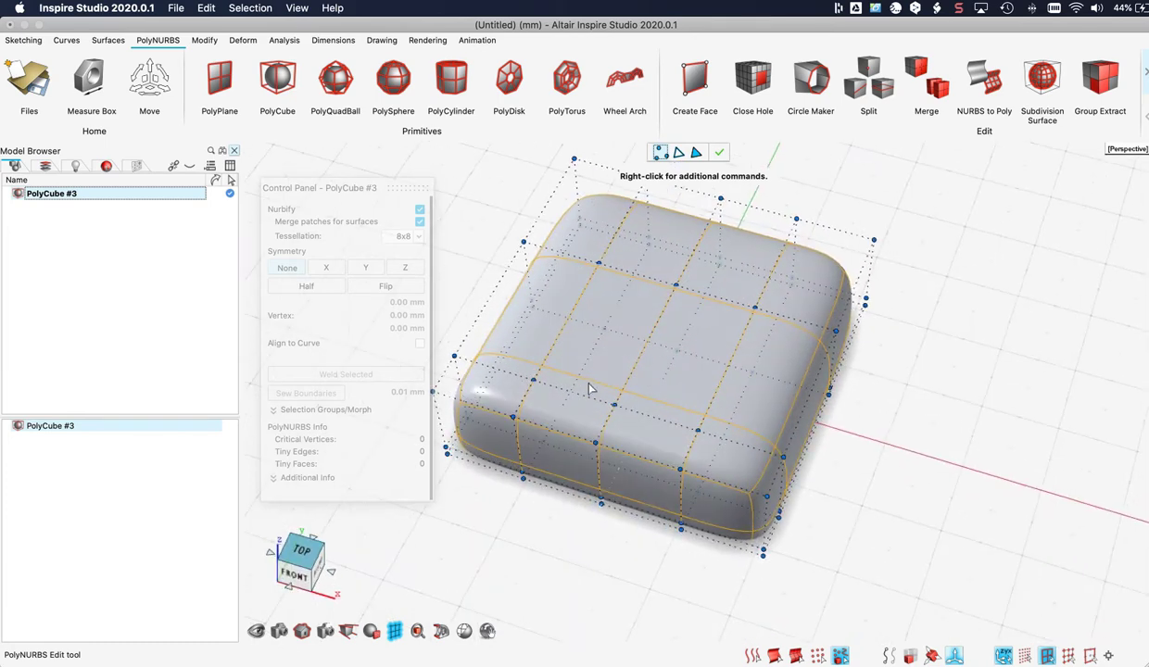
pyautogui.moveTo(580, 396); pyautogui.dragTo(618, 452)
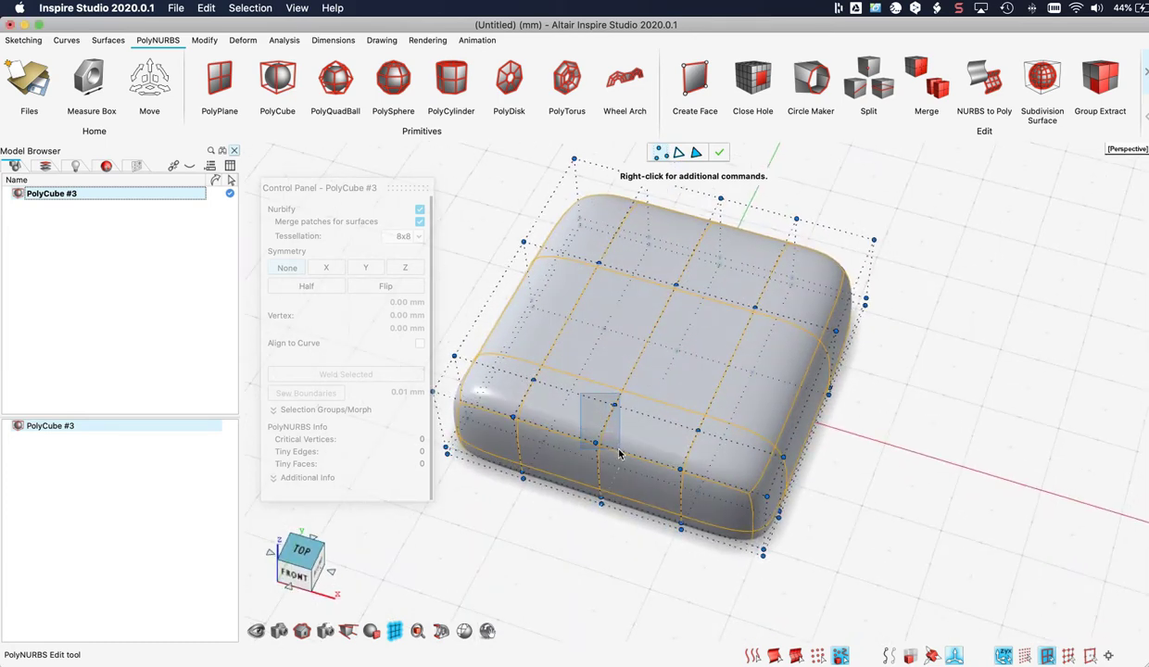
pyautogui.moveTo(619, 453); pyautogui.dragTo(619, 453)
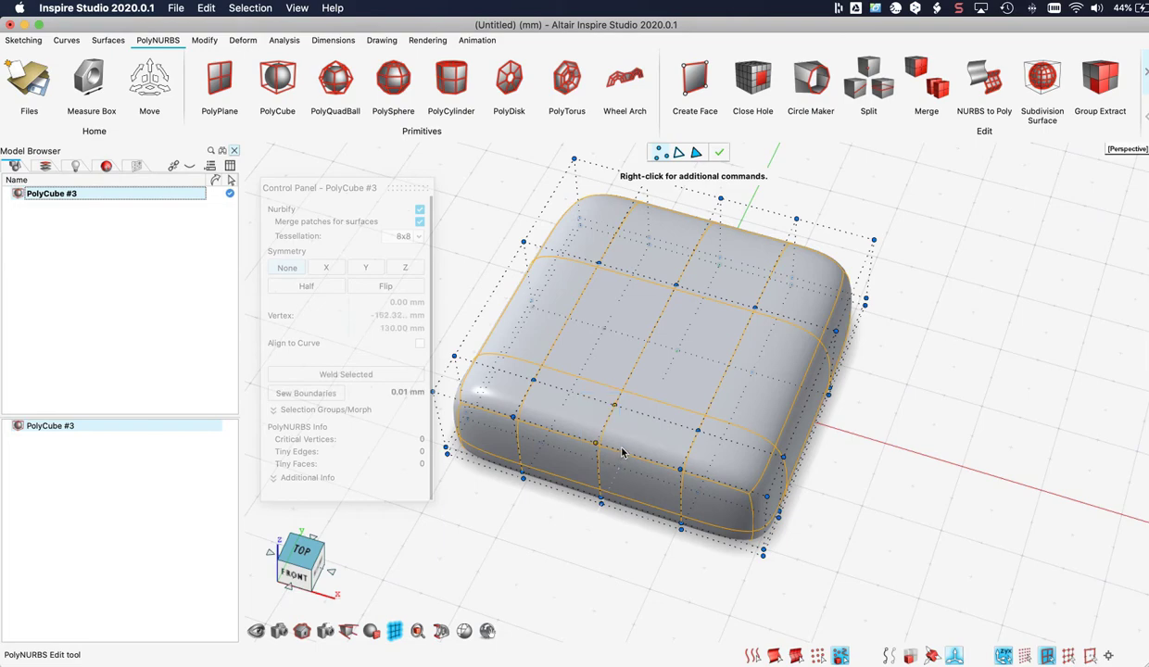
pyautogui.moveTo(618, 453); pyautogui.dragTo(573, 426, button='middle')
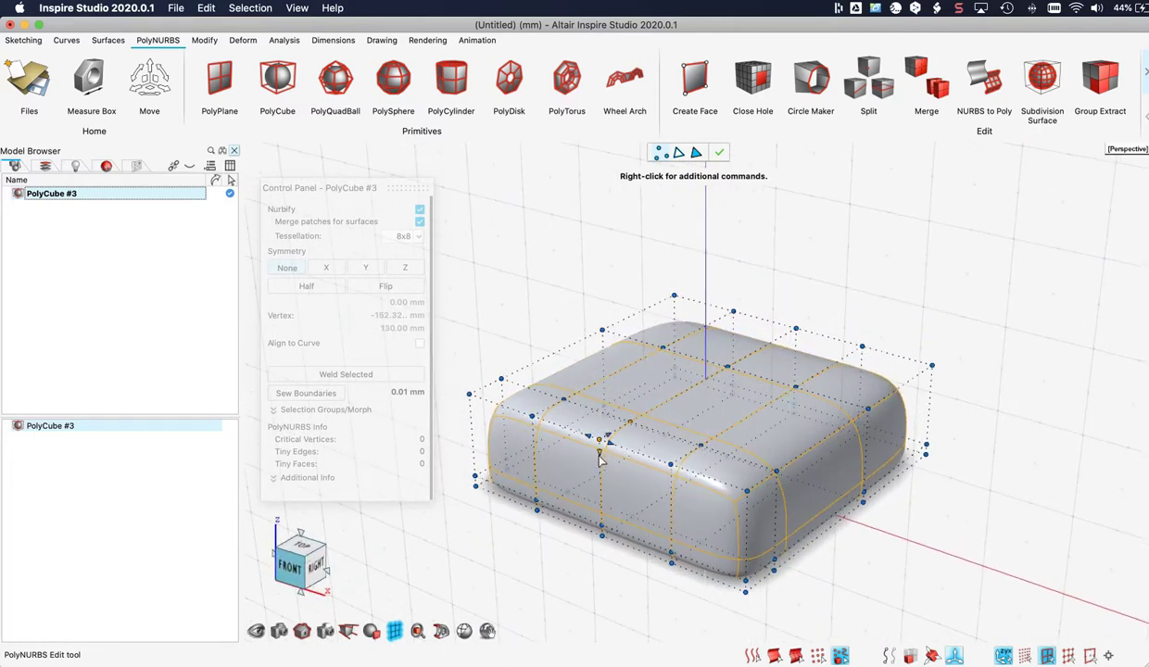
pyautogui.moveTo(600, 452); pyautogui.dragTo(598, 434)
# - Enable X symmetry and lower the two front top vertices on each side of the raised middle pair
pyautogui.moveTo(606, 430)
pyautogui.mouseDown(button='middle')
pyautogui.moveTo(669, 417)
pyautogui.moveTo(684, 397)
pyautogui.moveTo(600, 433)
pyautogui.mouseUp(button='middle')
pyautogui.moveTo(630, 412); pyautogui.dragTo(682, 424, button='right')
pyautogui.moveTo(667, 459); pyautogui.dragTo(713, 512)
pyautogui.moveTo(712, 512); pyautogui.dragTo(715, 480, button='middle')
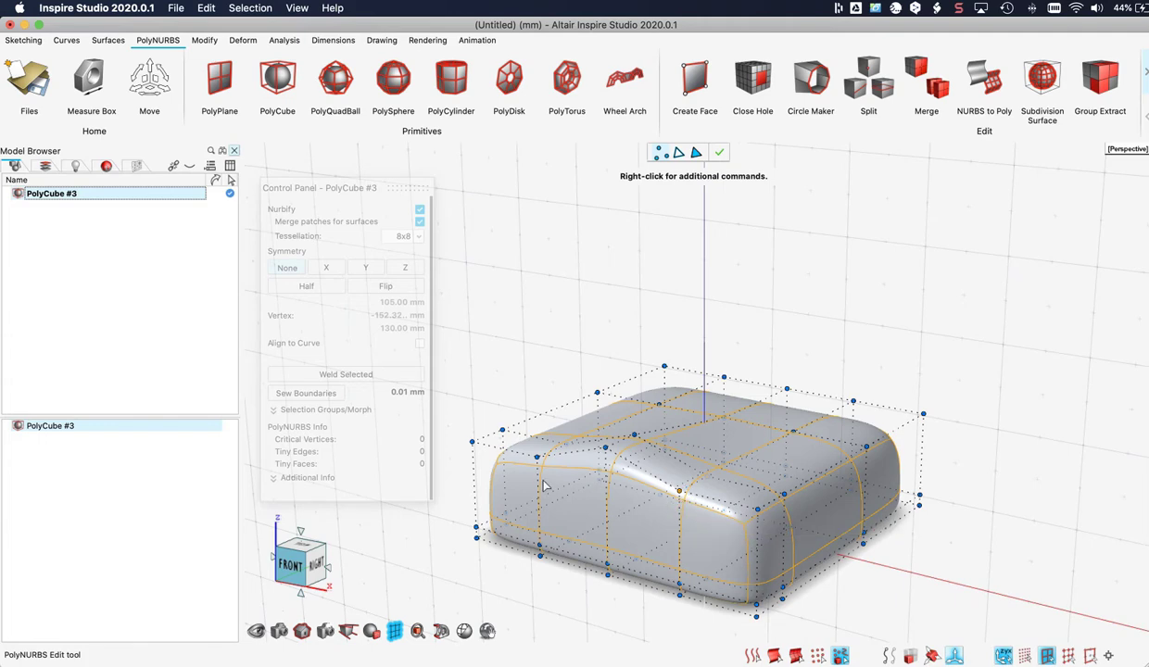
pyautogui.moveTo(604, 467); pyautogui.dragTo(646, 449, button='middle')
pyautogui.moveTo(623, 443); pyautogui.dragTo(662, 373, button='right')
pyautogui.moveTo(661, 373); pyautogui.dragTo(649, 434, button='middle')
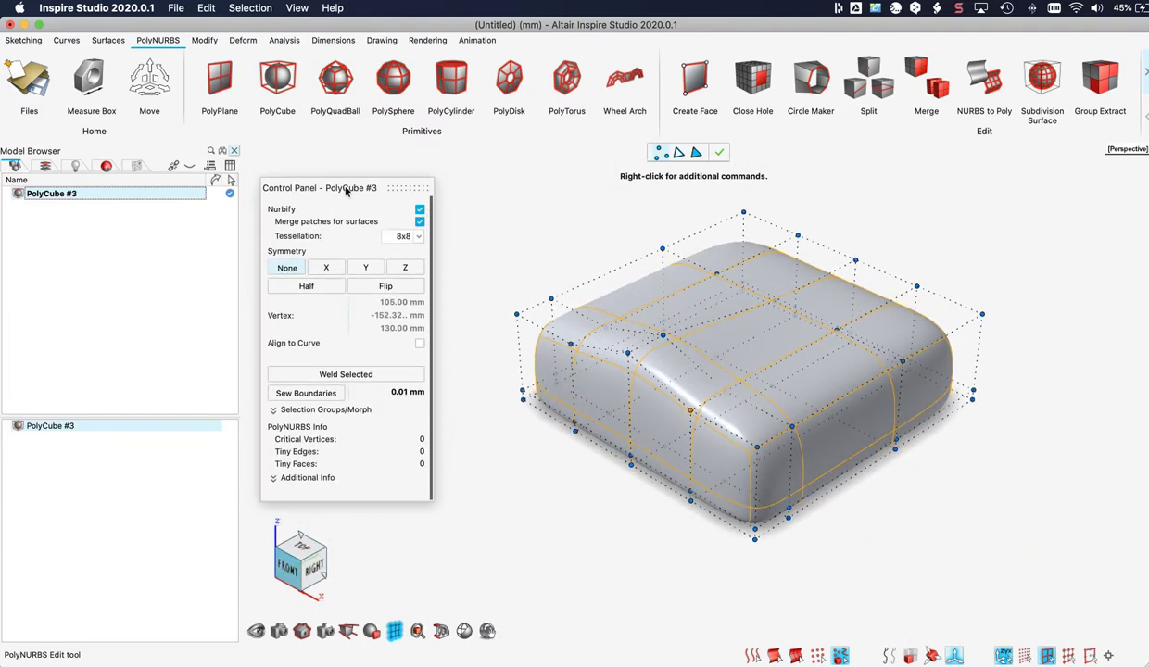
pyautogui.click(327, 267)
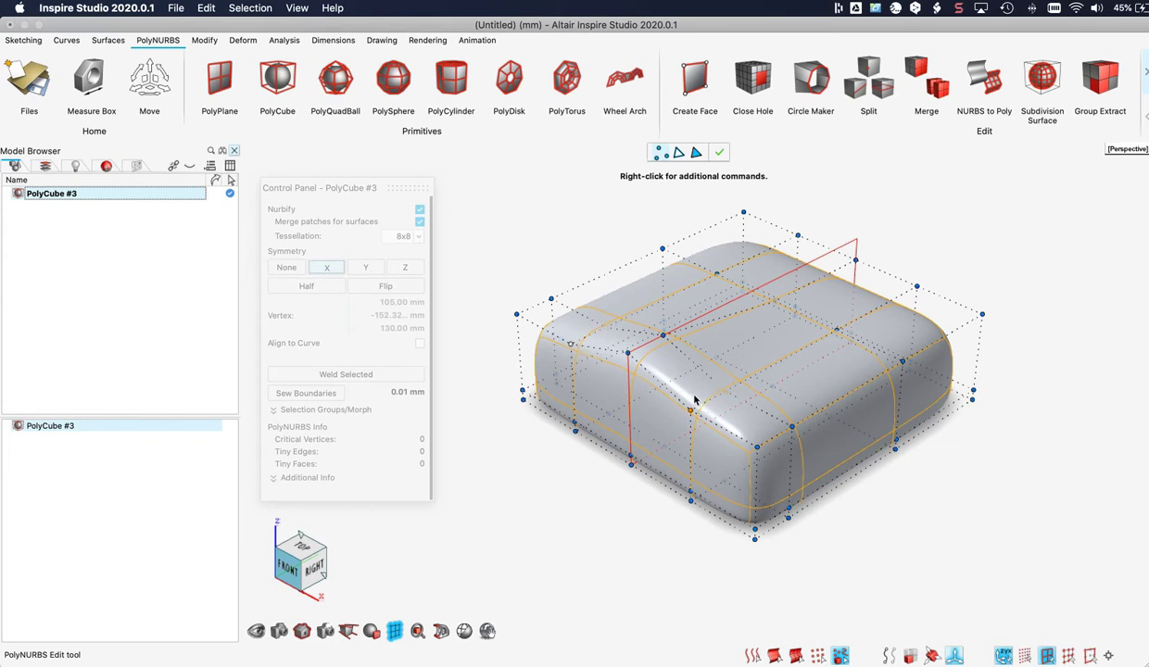
pyautogui.moveTo(747, 395); pyautogui.dragTo(754, 388, button='middle')
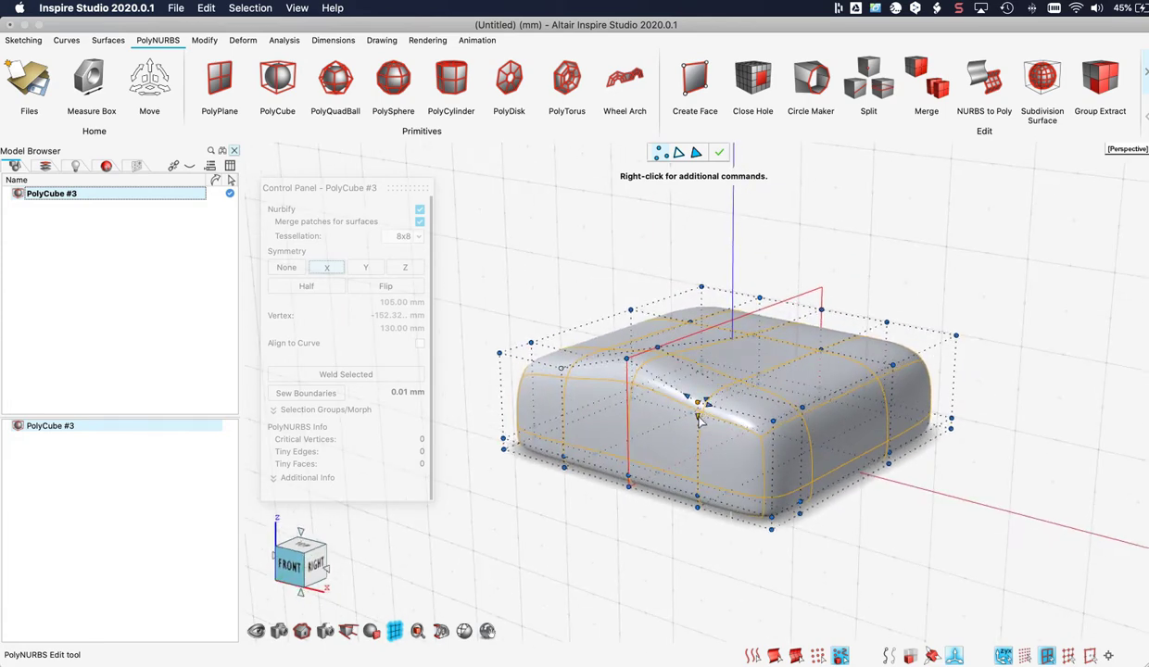
pyautogui.moveTo(697, 418); pyautogui.dragTo(689, 464)
# - Raise the middle vertices along the bottom of the front face slightly
pyautogui.moveTo(564, 470); pyautogui.dragTo(678, 523, button='middle')
pyautogui.moveTo(576, 493); pyautogui.dragTo(585, 495, button='middle')
pyautogui.moveTo(541, 471); pyautogui.dragTo(748, 521)
pyautogui.moveTo(726, 507); pyautogui.dragTo(699, 509, button='right')
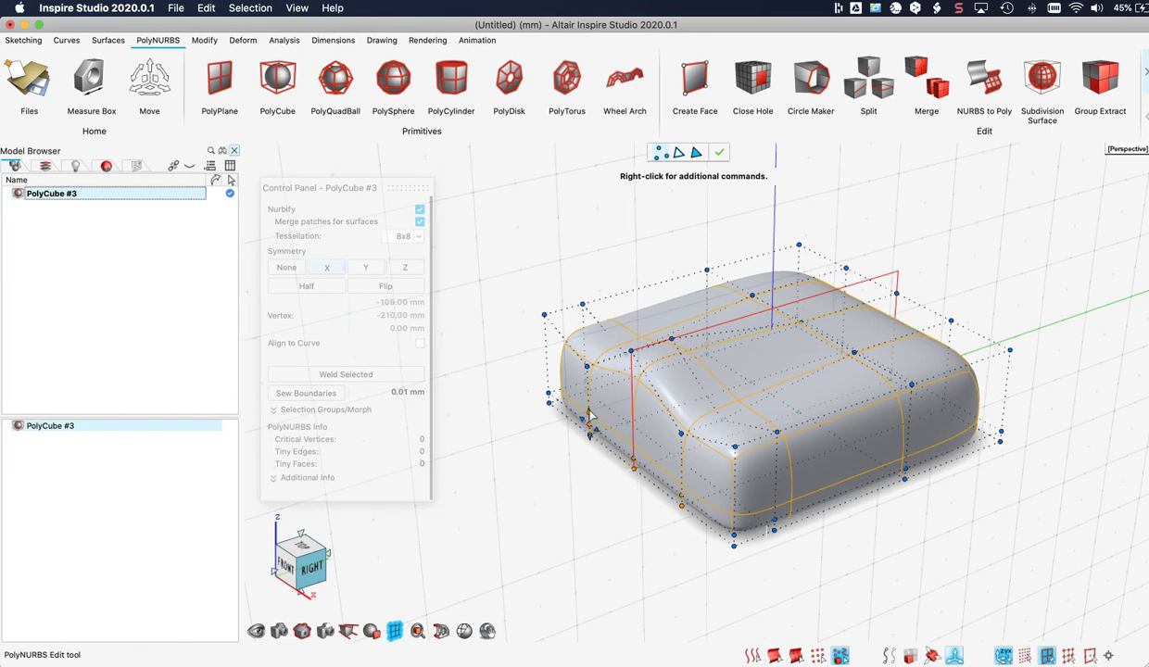
pyautogui.moveTo(589, 411); pyautogui.dragTo(589, 402)
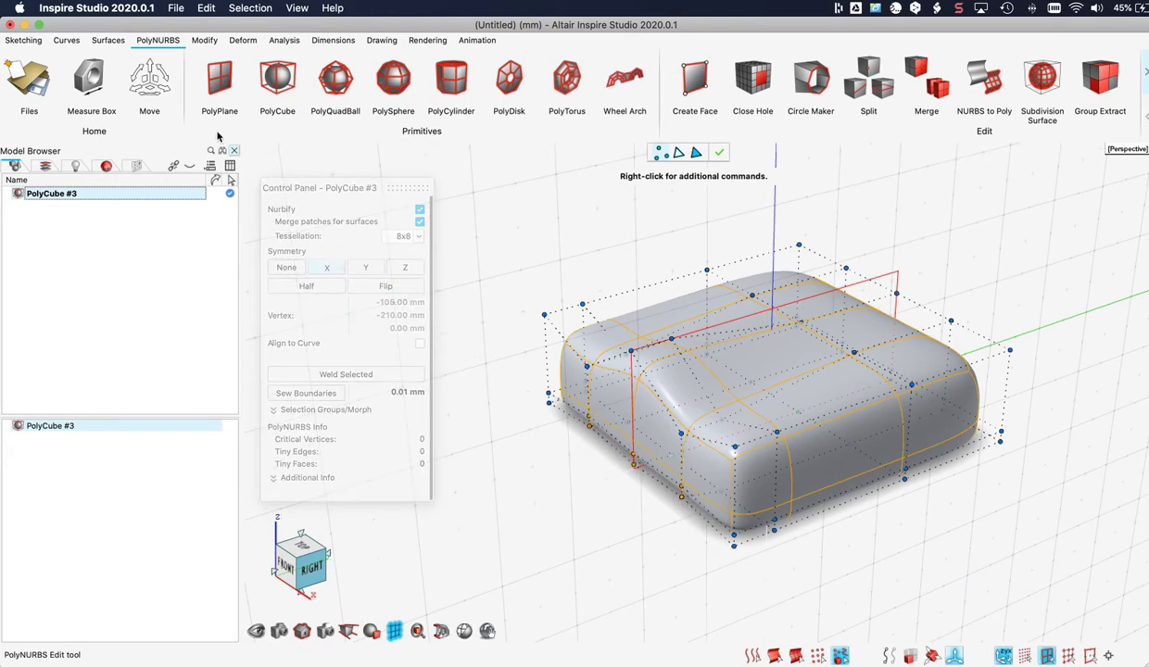
# - Move the selected bottom front vertices 10 mm outward along Y and rotate them -10 degrees about X
pyautogui.click(154, 81)
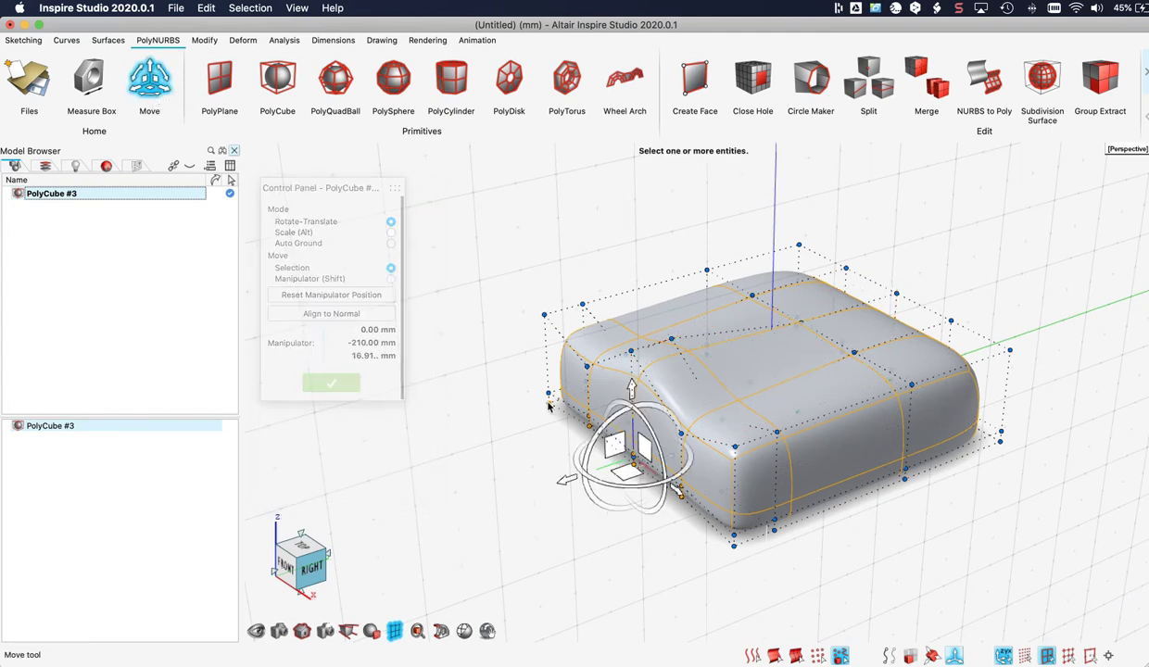
pyautogui.moveTo(766, 529)
pyautogui.mouseDown(button='middle')
pyautogui.moveTo(732, 500)
pyautogui.moveTo(723, 463)
pyautogui.moveTo(742, 514)
pyautogui.moveTo(765, 530)
pyautogui.mouseUp(button='middle')
pyautogui.moveTo(565, 485)
pyautogui.mouseDown()
pyautogui.moveTo(497, 501)
pyautogui.moveTo(578, 480)
pyautogui.moveTo(556, 474)
pyautogui.moveTo(542, 489)
pyautogui.moveTo(560, 483)
pyautogui.mouseUp()
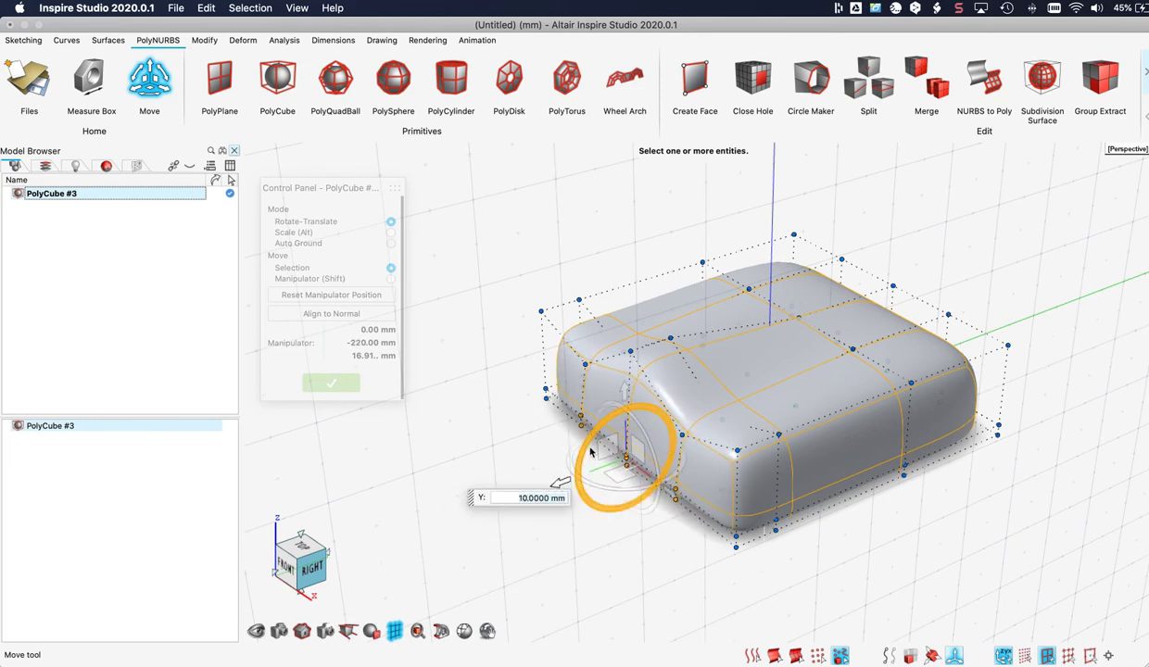
pyautogui.moveTo(580, 458)
pyautogui.mouseDown()
pyautogui.moveTo(585, 468)
pyautogui.moveTo(582, 437)
pyautogui.mouseUp()
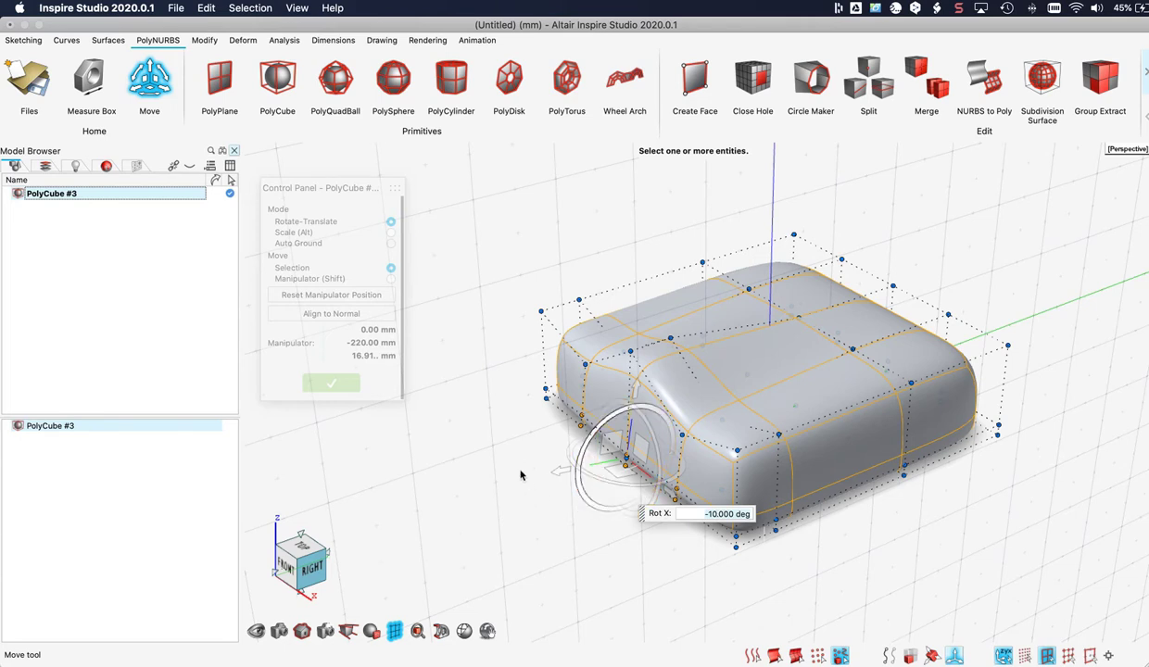
pyautogui.click(471, 427)
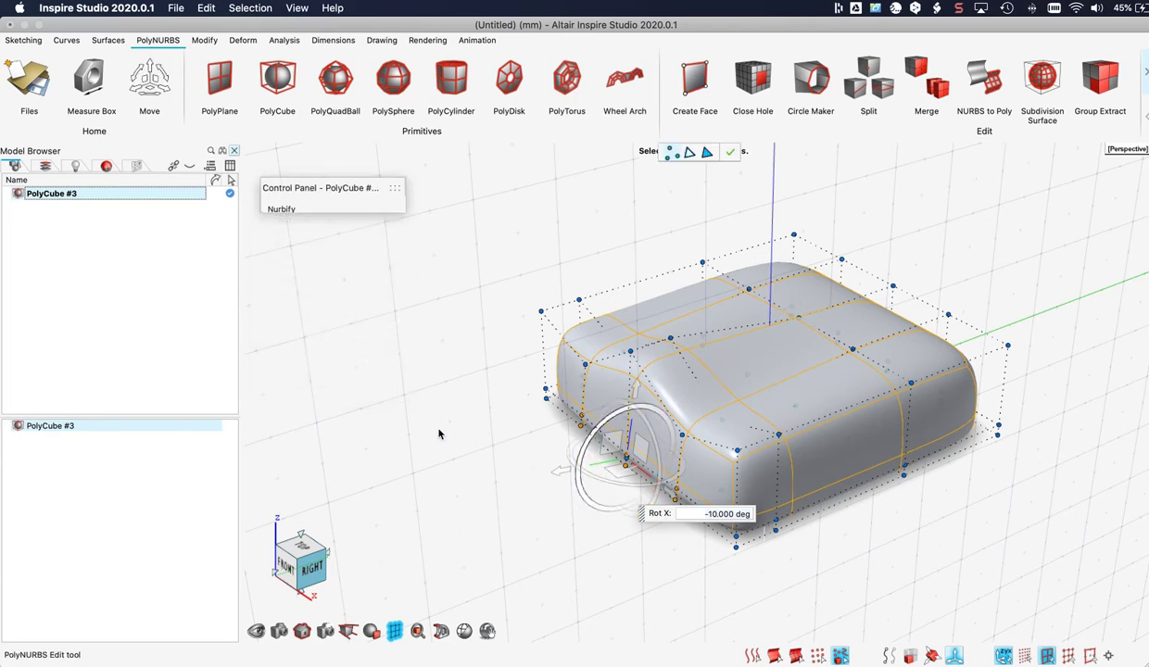
# - Lower the rear middle top edge of the PolyCube 30 mm along Z
pyautogui.moveTo(529, 467); pyautogui.dragTo(606, 460, button='middle')
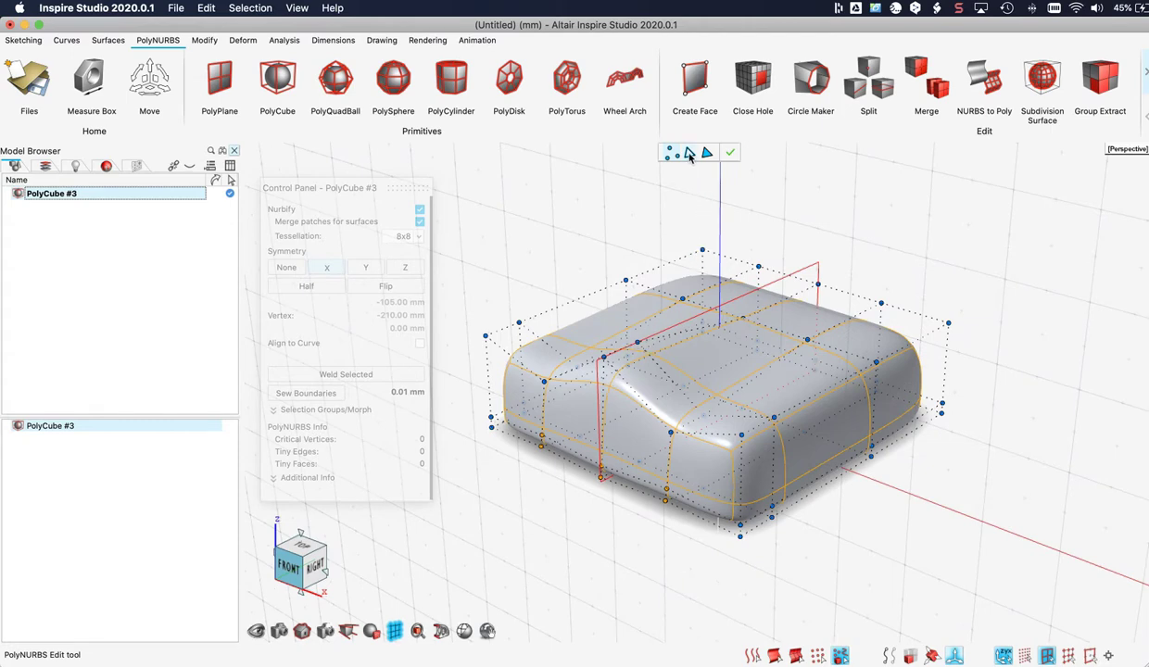
pyautogui.click(689, 153)
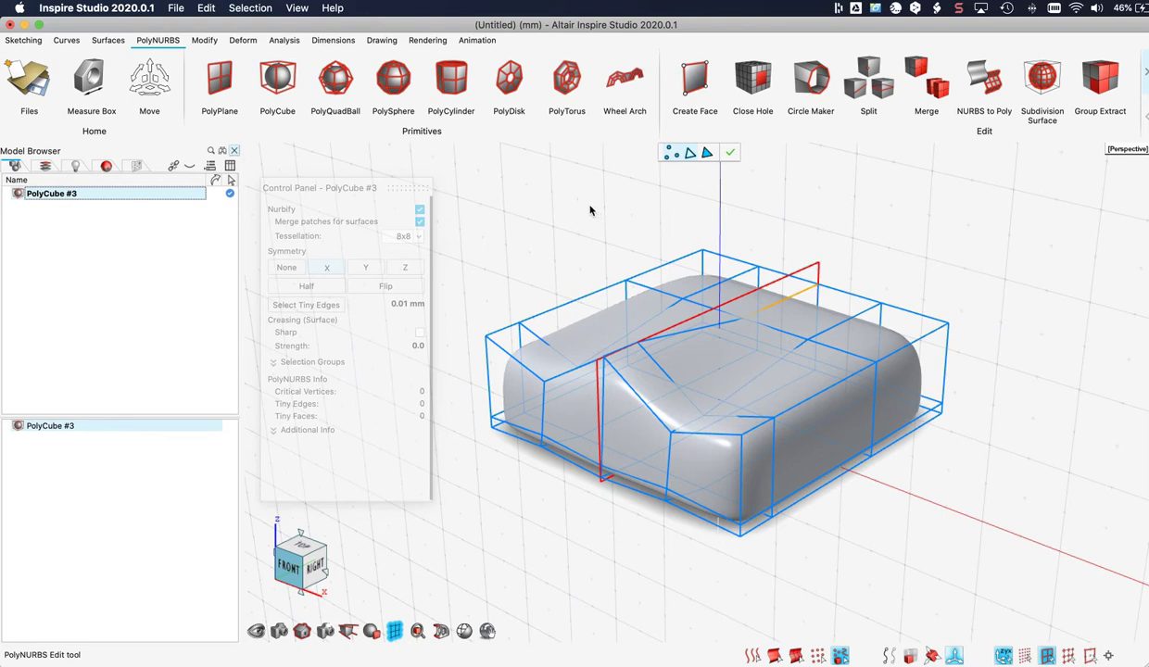
pyautogui.press('m')
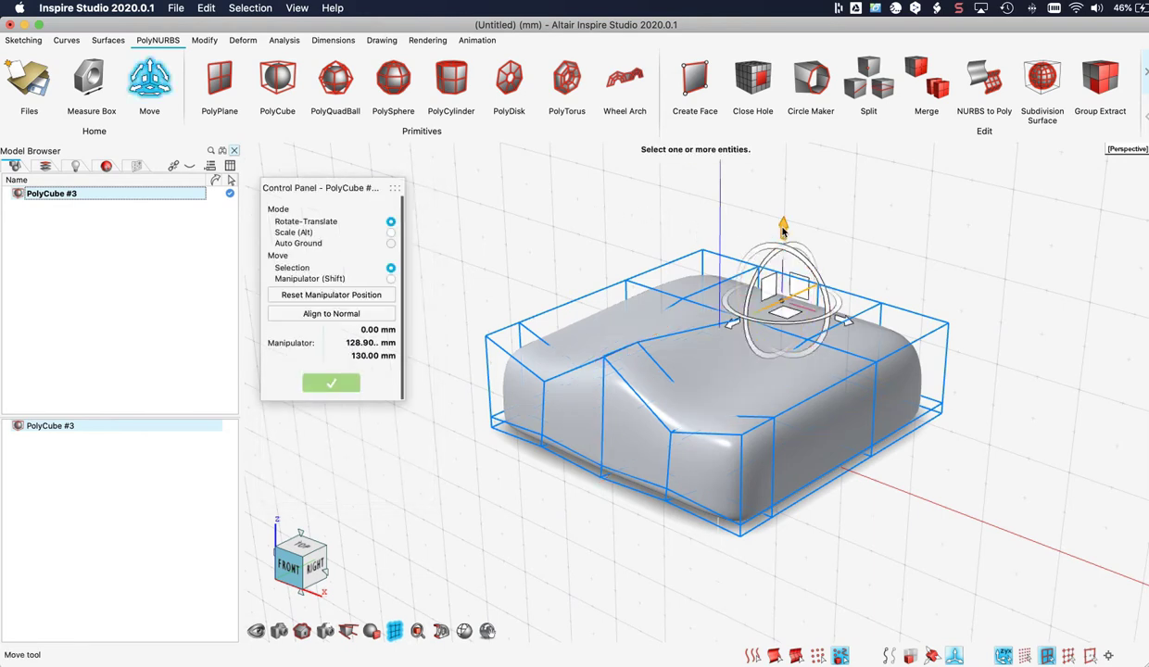
pyautogui.moveTo(783, 232); pyautogui.dragTo(804, 296)
pyautogui.moveTo(970, 389); pyautogui.dragTo(912, 350, button='middle')
pyautogui.moveTo(893, 388); pyautogui.dragTo(699, 388, button='right')
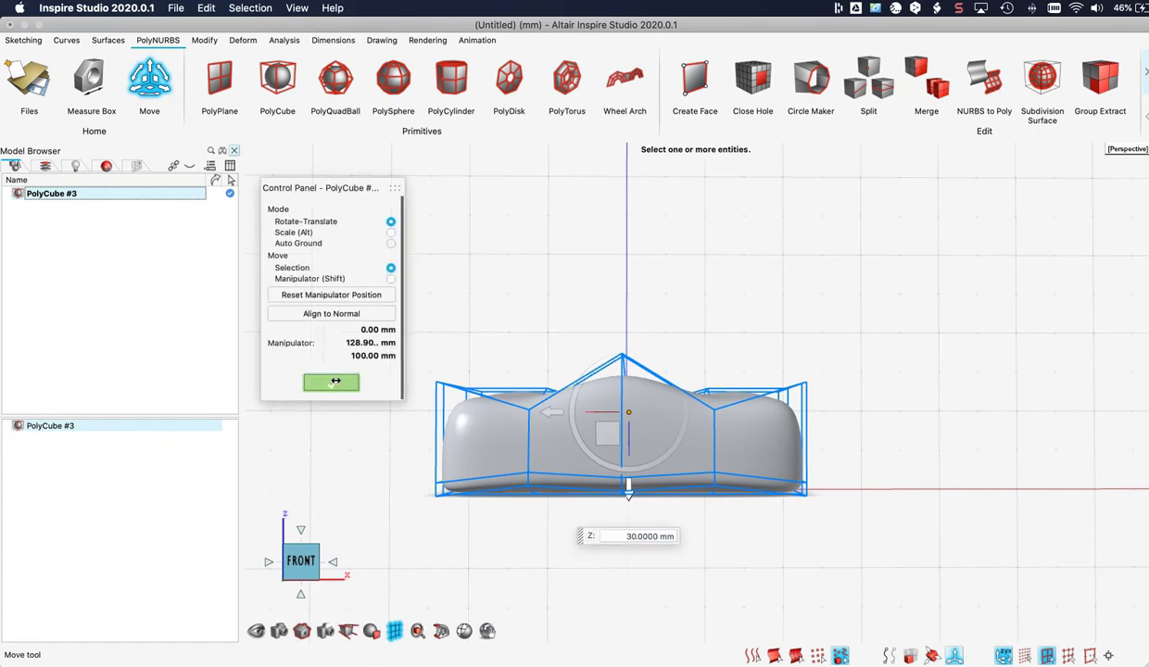
pyautogui.click(330, 383)
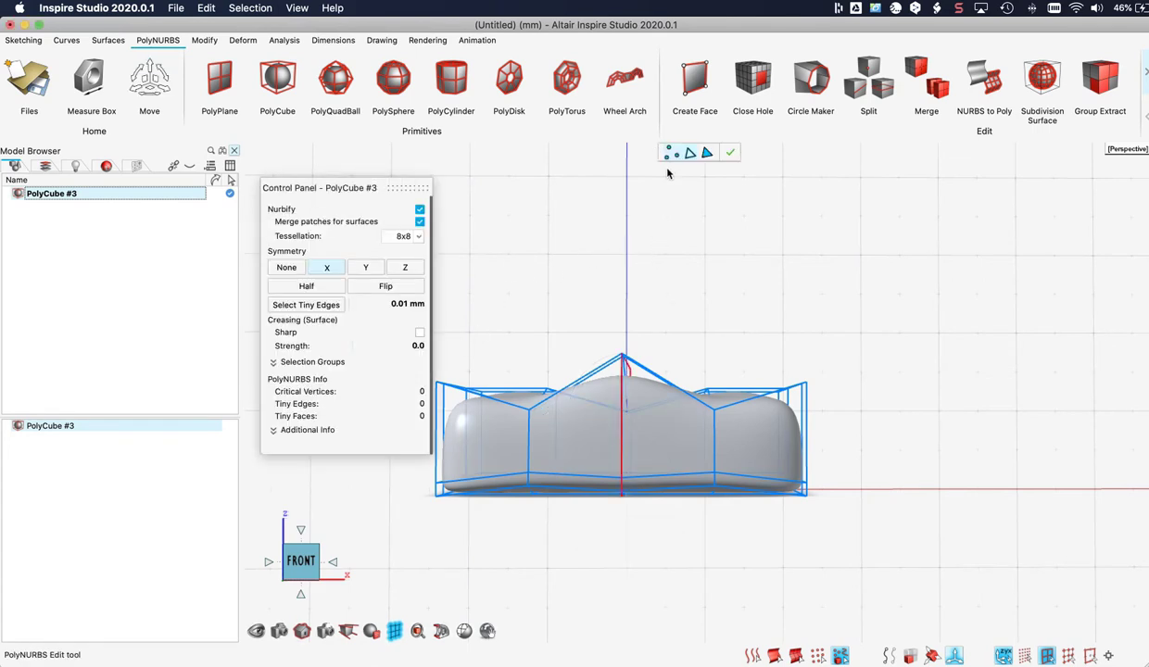
# - Raise the middle pair of vertices at the bottom of the front face further
pyautogui.click(671, 156)
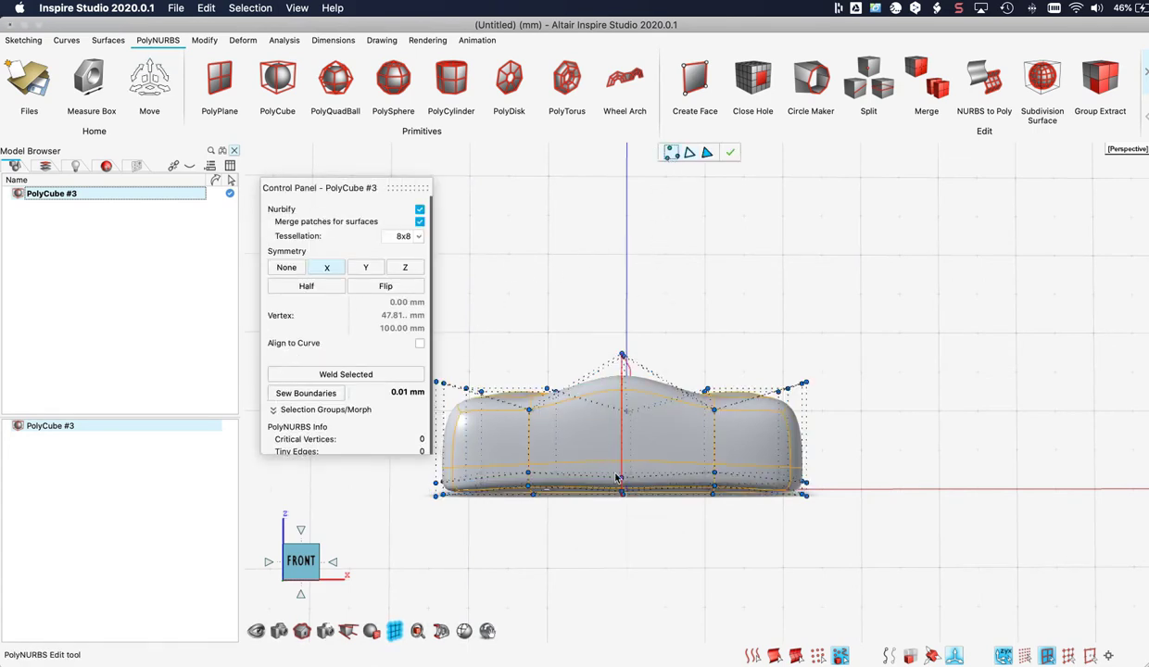
pyautogui.moveTo(585, 445); pyautogui.dragTo(635, 525)
pyautogui.moveTo(626, 469); pyautogui.dragTo(623, 450)
pyautogui.moveTo(714, 401); pyautogui.dragTo(641, 435, button='middle')
# - Move the two rear top outer vertices on each side slightly inward along X
pyautogui.click(845, 335)
pyautogui.moveTo(833, 341); pyautogui.dragTo(816, 341)
pyautogui.moveTo(808, 371); pyautogui.dragTo(756, 381, button='middle')
pyautogui.moveTo(734, 392); pyautogui.dragTo(776, 384, button='right')
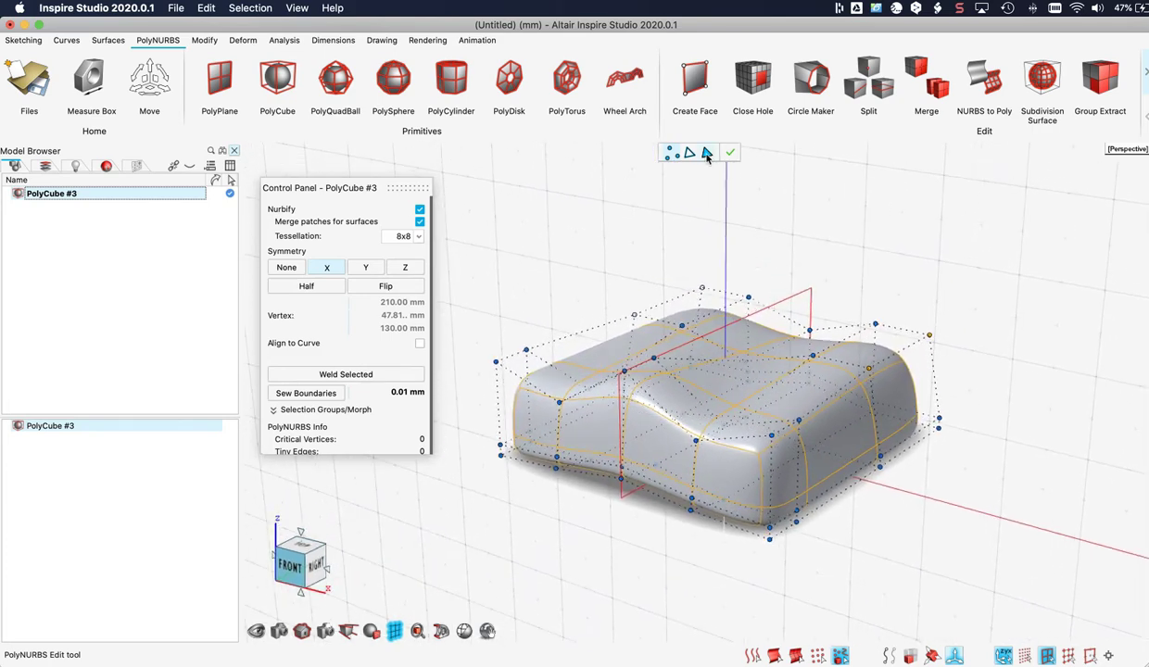
# - Extrude the rear outer top face on each side upward 120 mm to form two posts
pyautogui.click(706, 153)
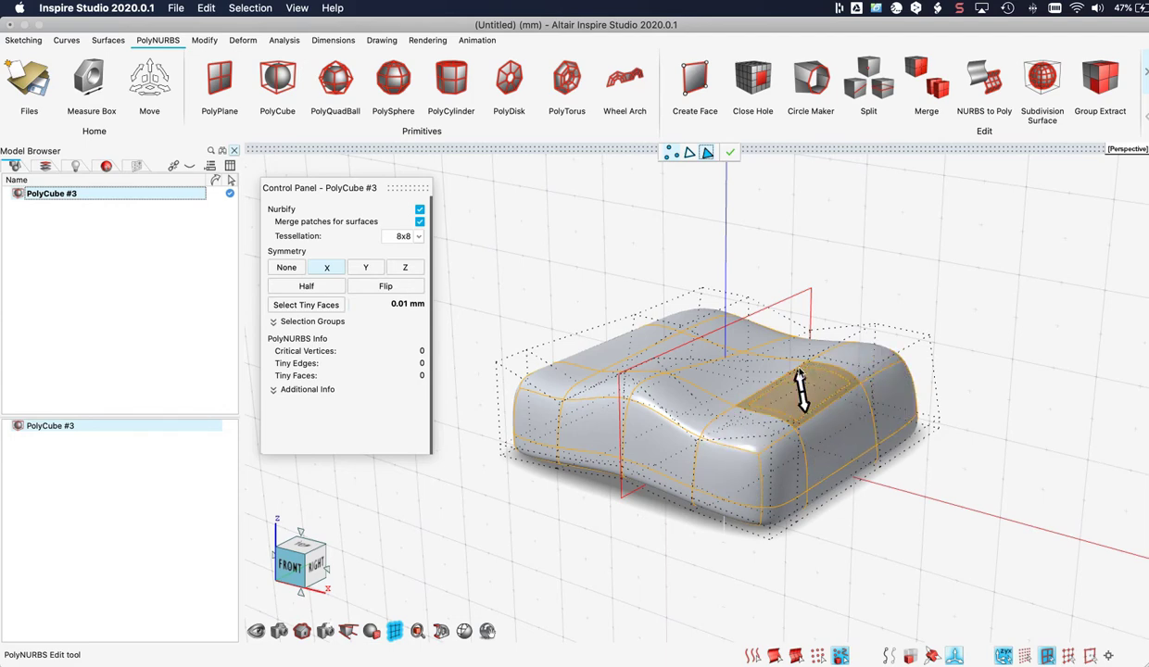
pyautogui.moveTo(778, 393); pyautogui.dragTo(644, 428, button='middle')
pyautogui.moveTo(773, 309); pyautogui.dragTo(740, 370, button='right')
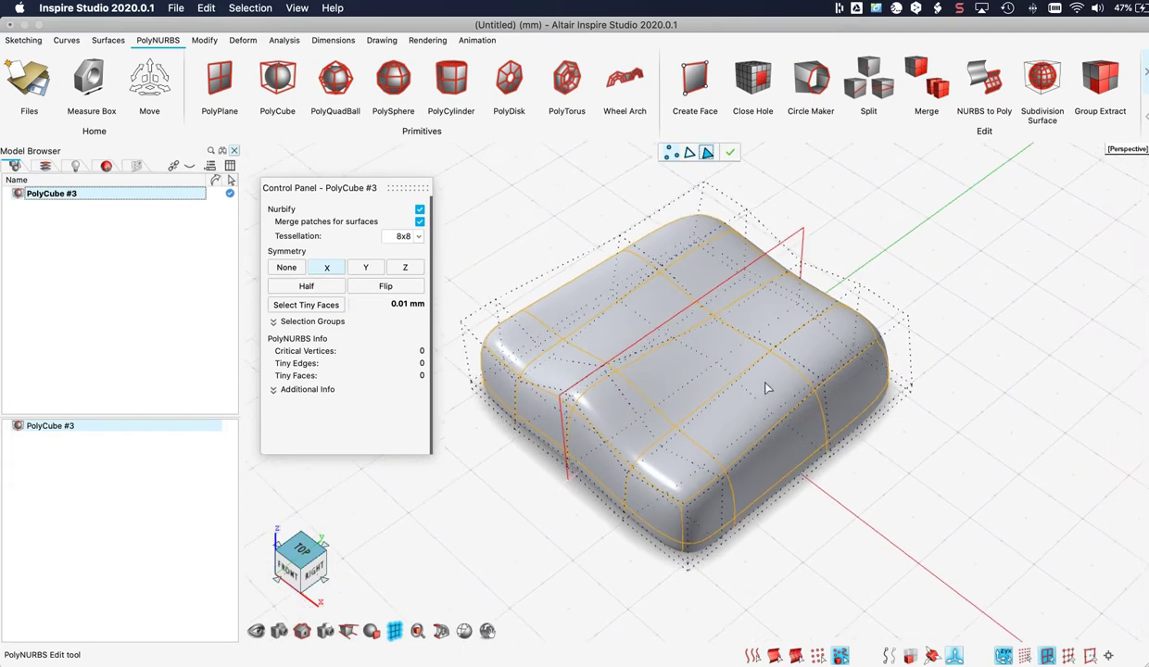
pyautogui.click(815, 351)
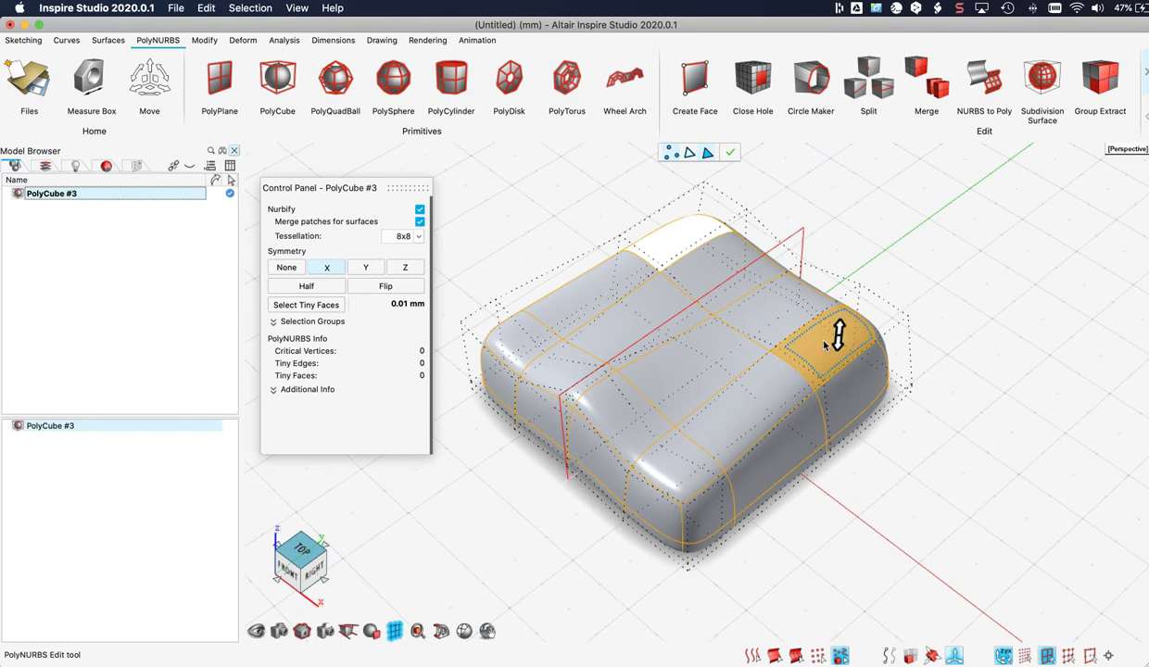
pyautogui.click(839, 335)
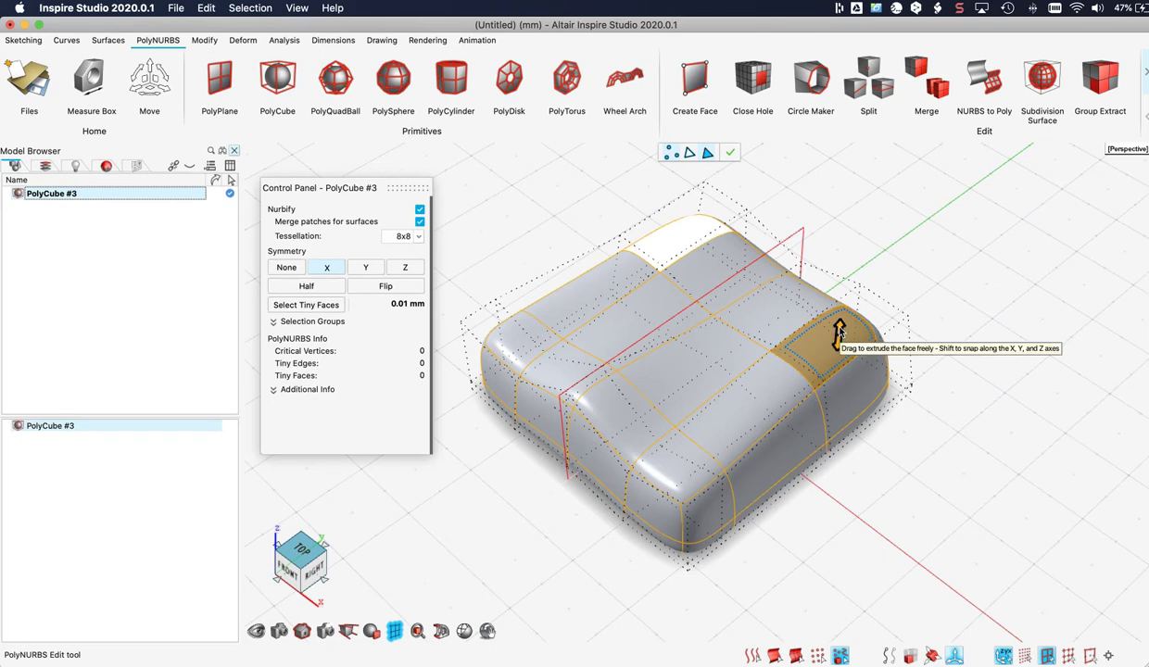
pyautogui.moveTo(838, 332); pyautogui.dragTo(846, 262)
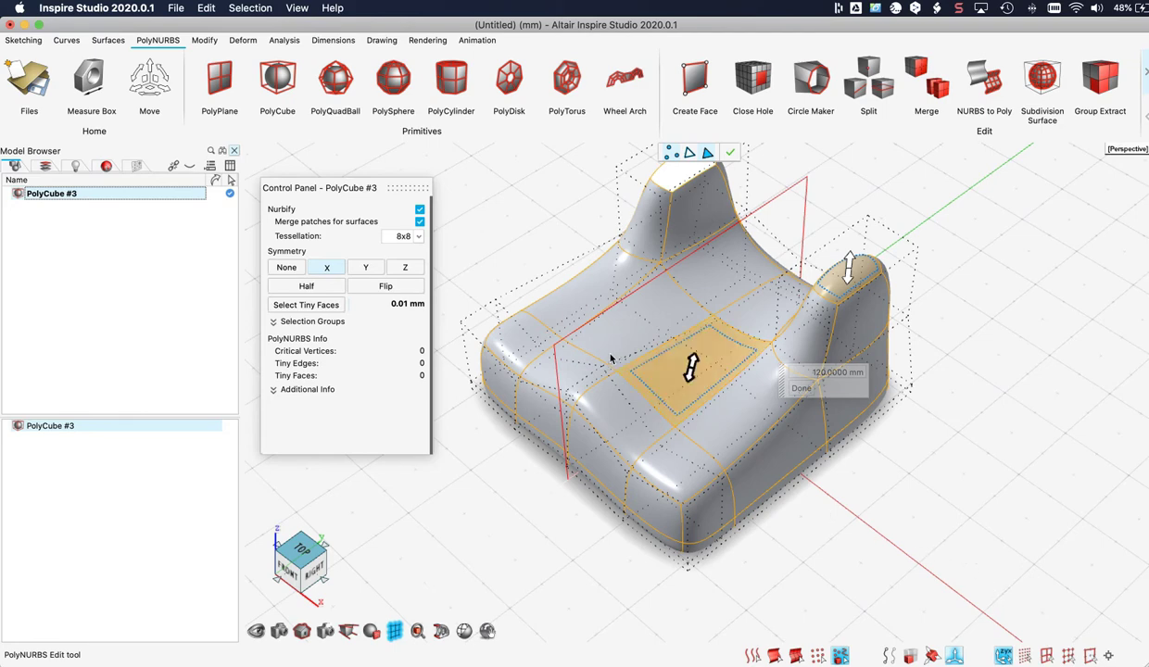
# - Turn off Nurbify and extrude the top faces of both posts upward by about 51 mm more
pyautogui.click(419, 211)
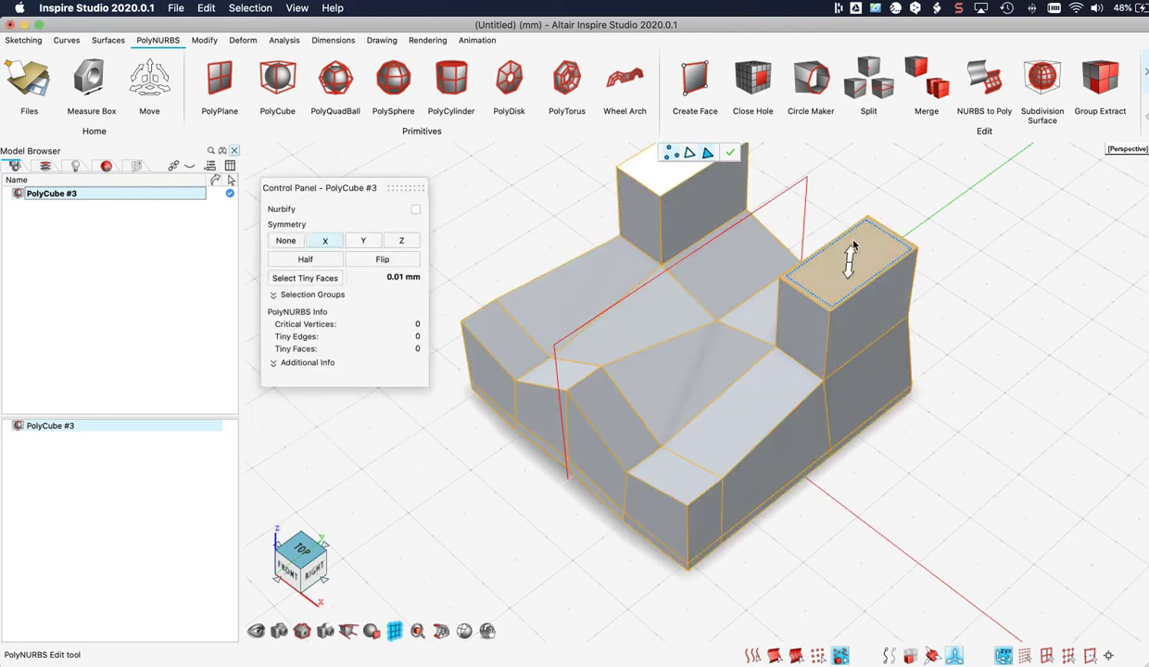
pyautogui.moveTo(849, 261); pyautogui.dragTo(855, 222)
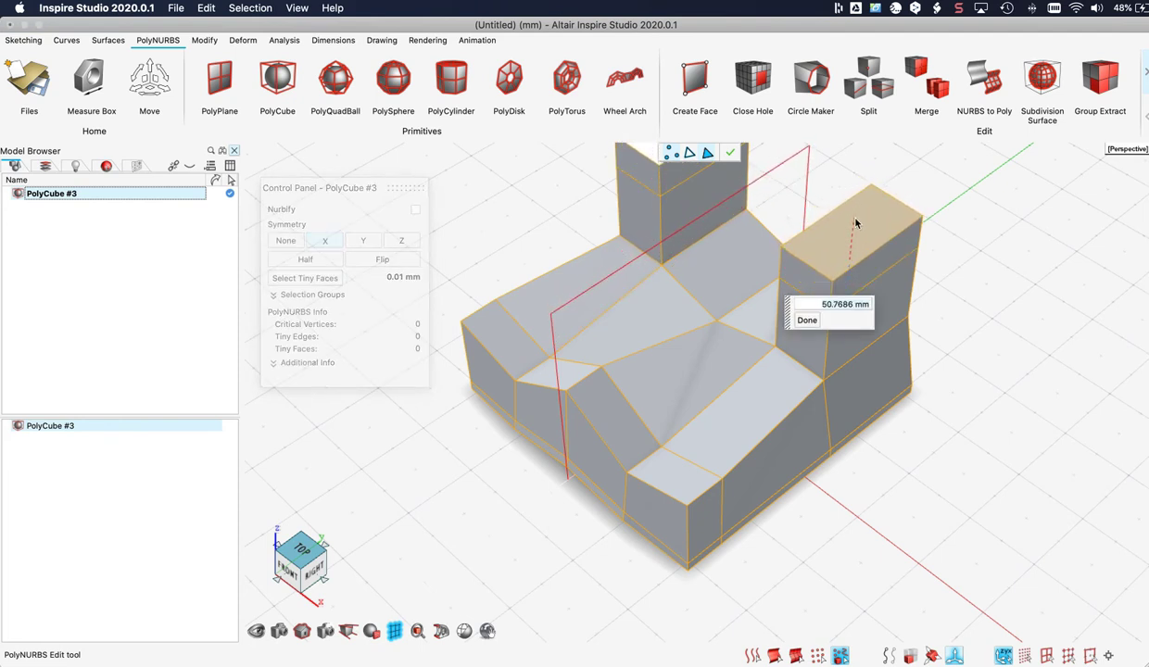
# - Extrude the front faces of the posts' upper blocks forward about 103 mm to form overhanging arms
pyautogui.click(804, 283)
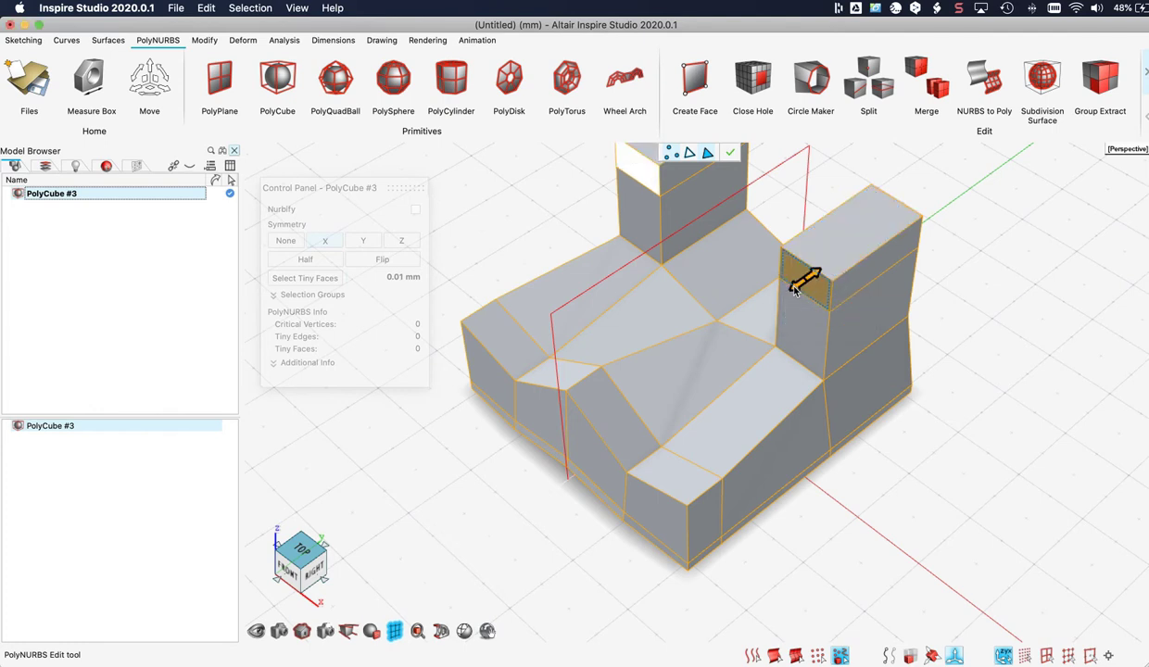
pyautogui.moveTo(790, 293); pyautogui.dragTo(724, 332)
pyautogui.moveTo(634, 325); pyautogui.dragTo(681, 298, button='middle')
pyautogui.moveTo(773, 264); pyautogui.dragTo(769, 290, button='right')
pyautogui.moveTo(714, 282); pyautogui.dragTo(630, 307, button='middle')
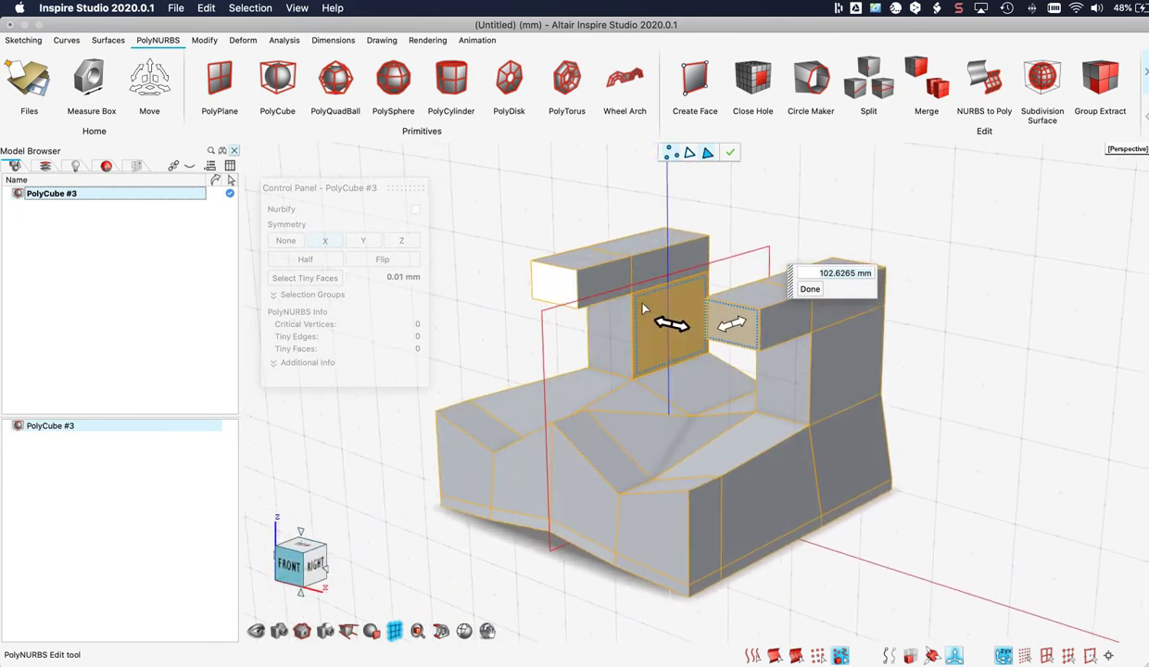
pyautogui.moveTo(850, 370); pyautogui.dragTo(684, 332, button='middle')
pyautogui.moveTo(729, 304); pyautogui.dragTo(609, 311, button='right')
pyautogui.moveTo(804, 311); pyautogui.dragTo(799, 383, button='right')
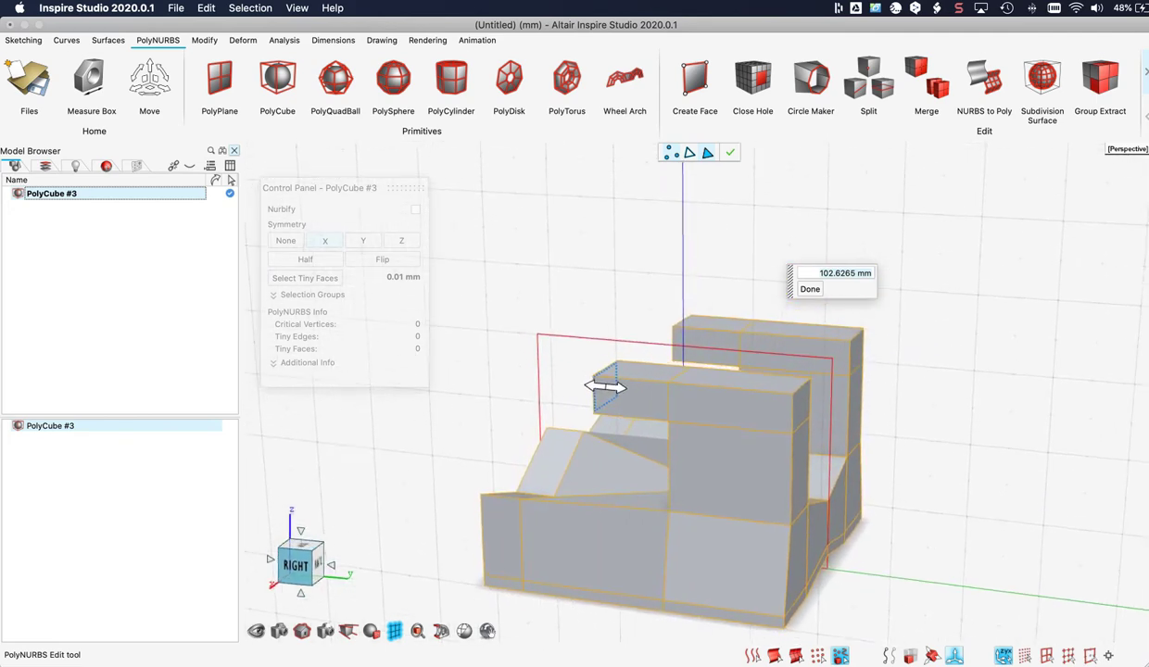
pyautogui.moveTo(800, 382); pyautogui.dragTo(844, 368, button='middle')
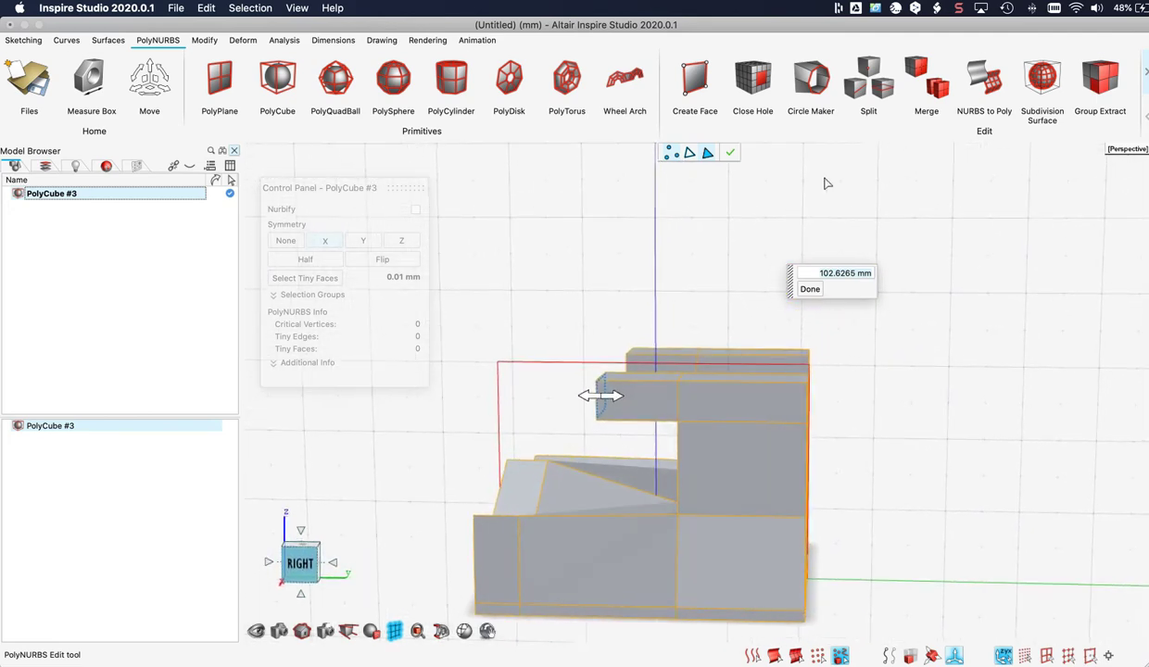
# - Move all vertices of the posts' upper arms about 22 mm outward along X and 19 mm down along Z
pyautogui.click(668, 153)
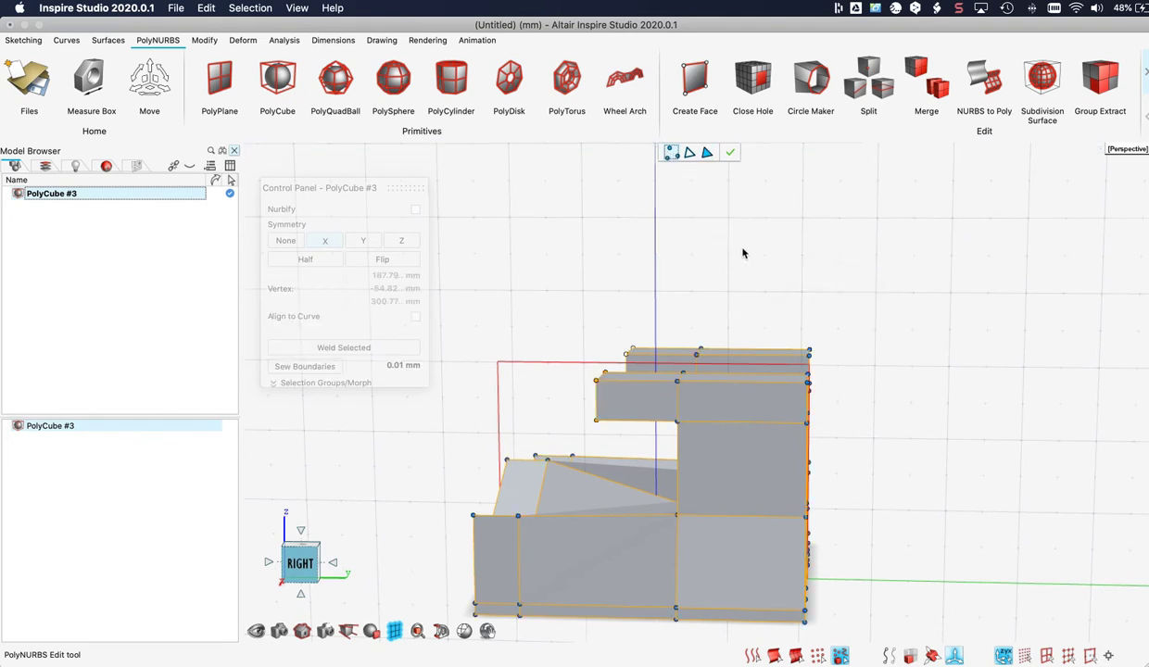
pyautogui.moveTo(822, 308); pyautogui.dragTo(822, 294, button='middle')
pyautogui.moveTo(823, 294); pyautogui.dragTo(824, 259, button='right')
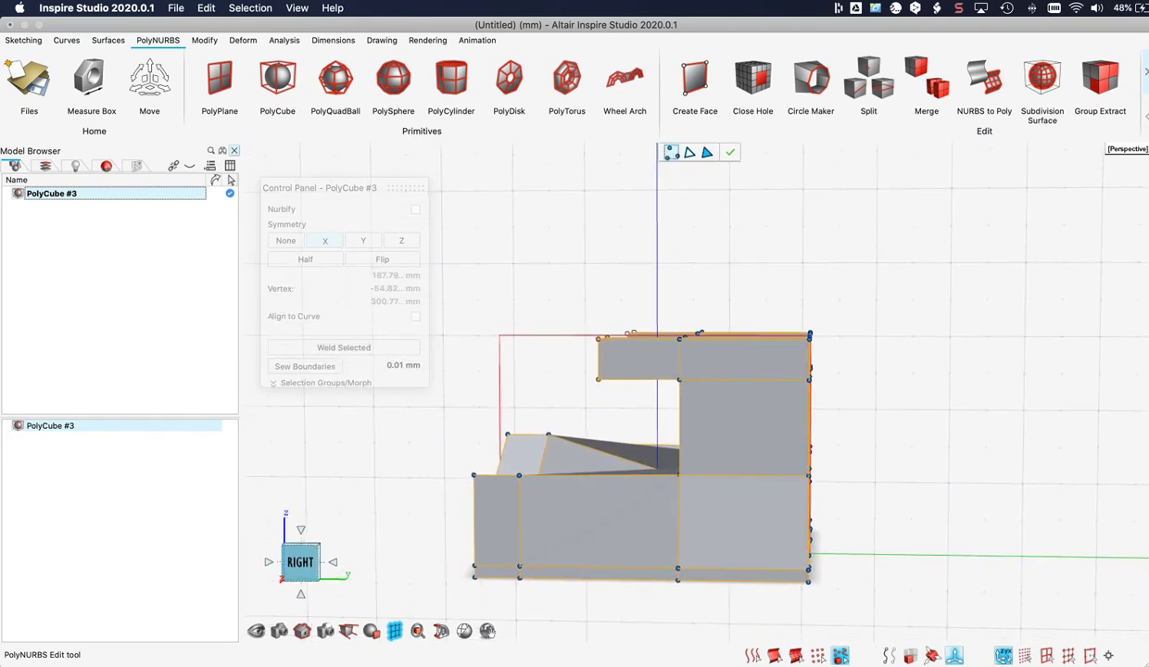
pyautogui.click(813, 340)
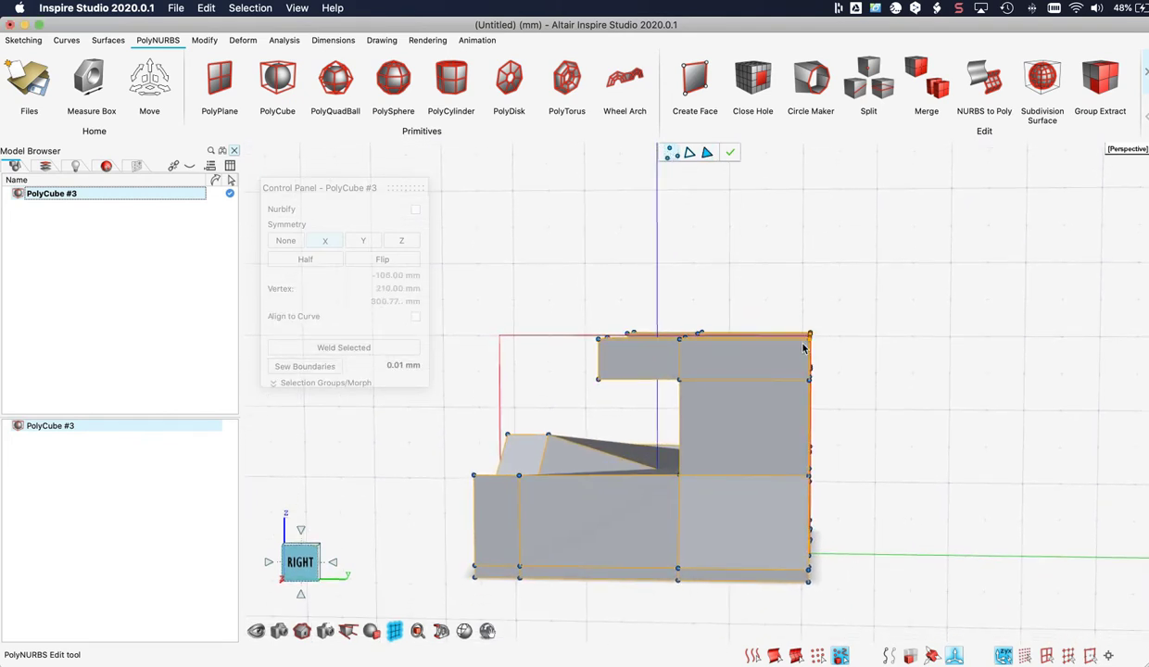
pyautogui.moveTo(777, 351); pyautogui.dragTo(984, 363, button='middle')
pyautogui.moveTo(584, 295); pyautogui.dragTo(722, 428)
pyautogui.press('m')
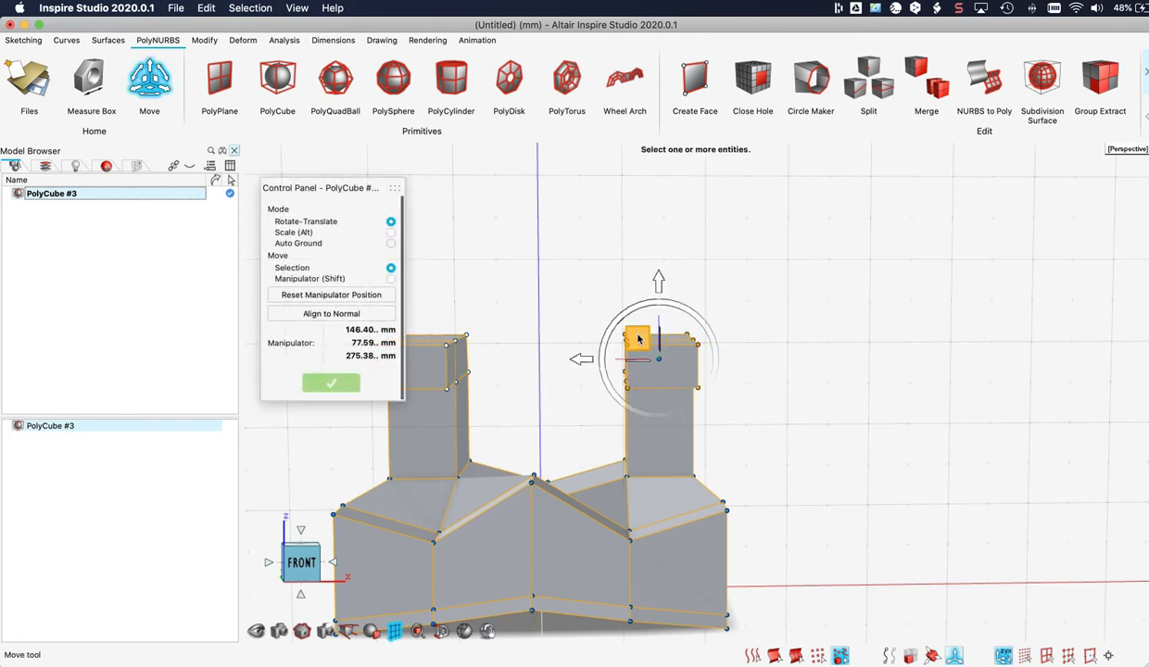
pyautogui.moveTo(637, 339); pyautogui.dragTo(665, 363)
pyautogui.moveTo(774, 354)
pyautogui.mouseDown(button='middle')
pyautogui.moveTo(680, 378)
pyautogui.moveTo(766, 340)
pyautogui.mouseUp(button='middle')
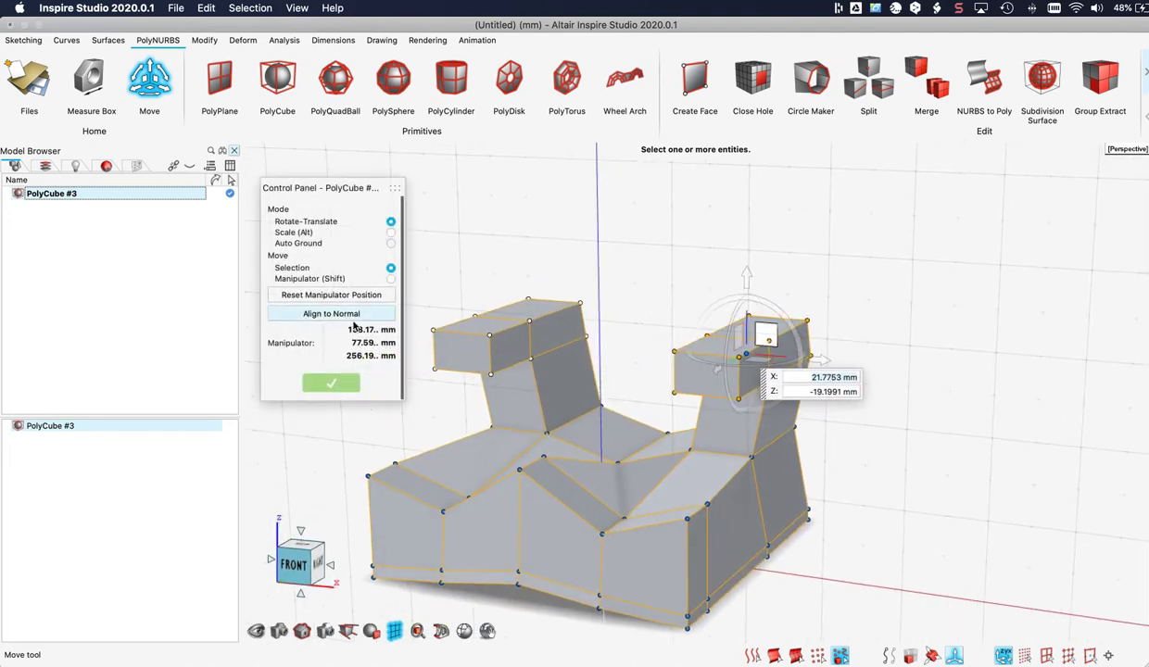
pyautogui.click(335, 383)
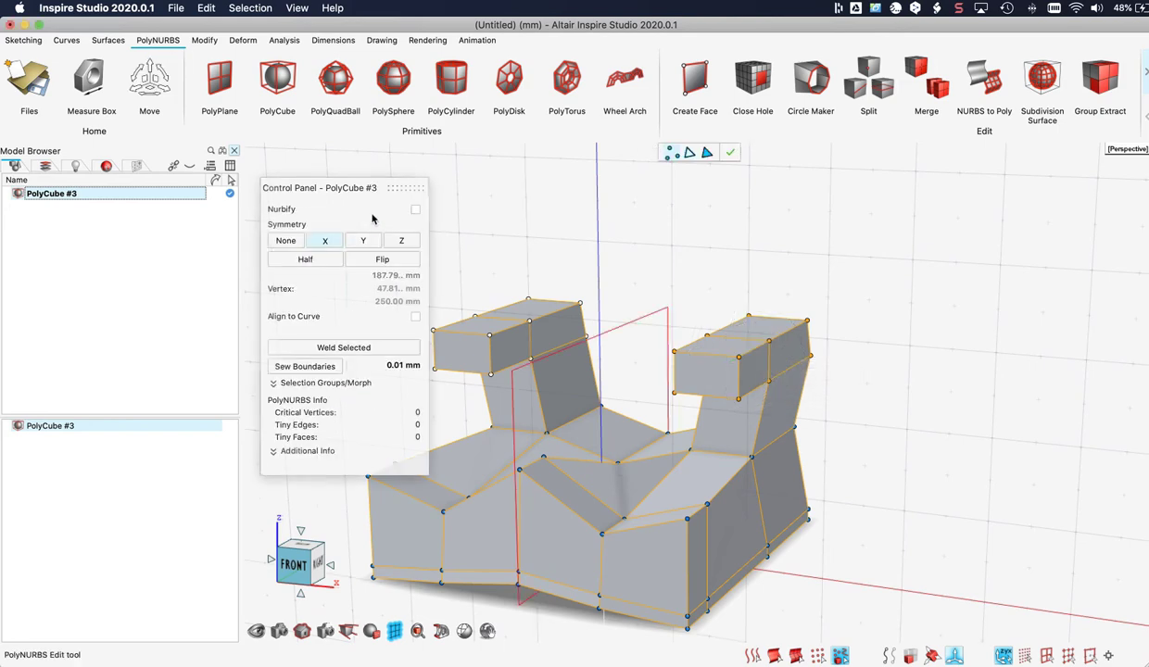
# - Turn Nurbify back on and examine the front of the smoothed form
pyautogui.click(416, 211)
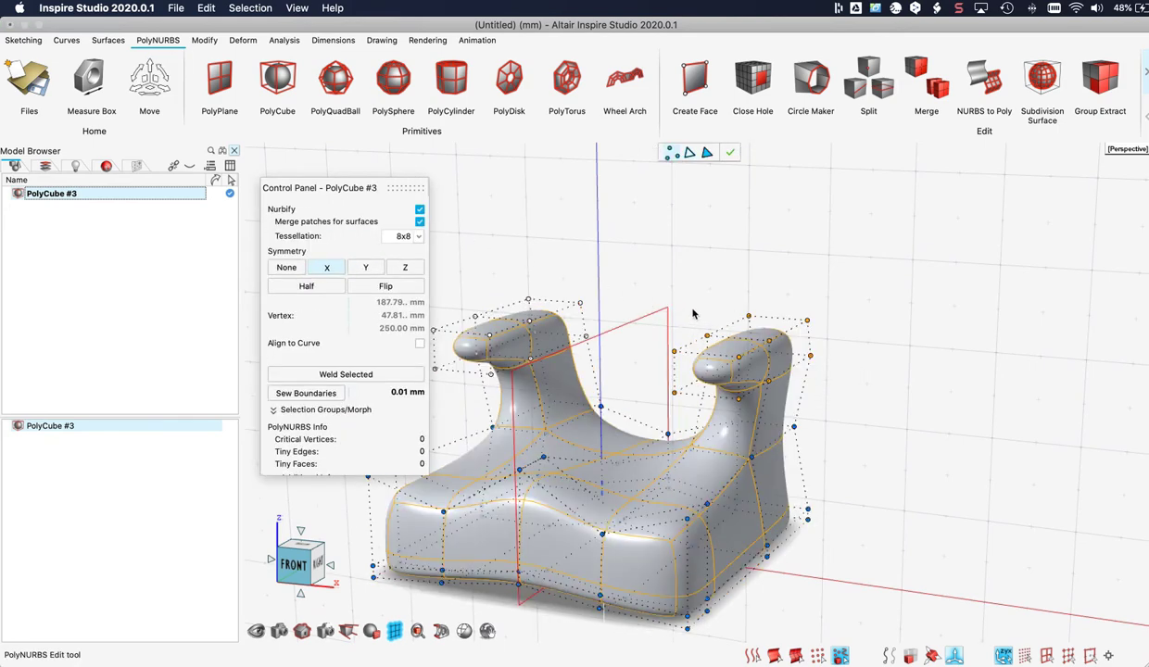
pyautogui.moveTo(673, 300); pyautogui.dragTo(770, 220, button='right')
pyautogui.moveTo(769, 220); pyautogui.dragTo(708, 213, button='middle')
pyautogui.moveTo(630, 291); pyautogui.dragTo(680, 310, button='middle')
pyautogui.scroll(6, 788, 372)
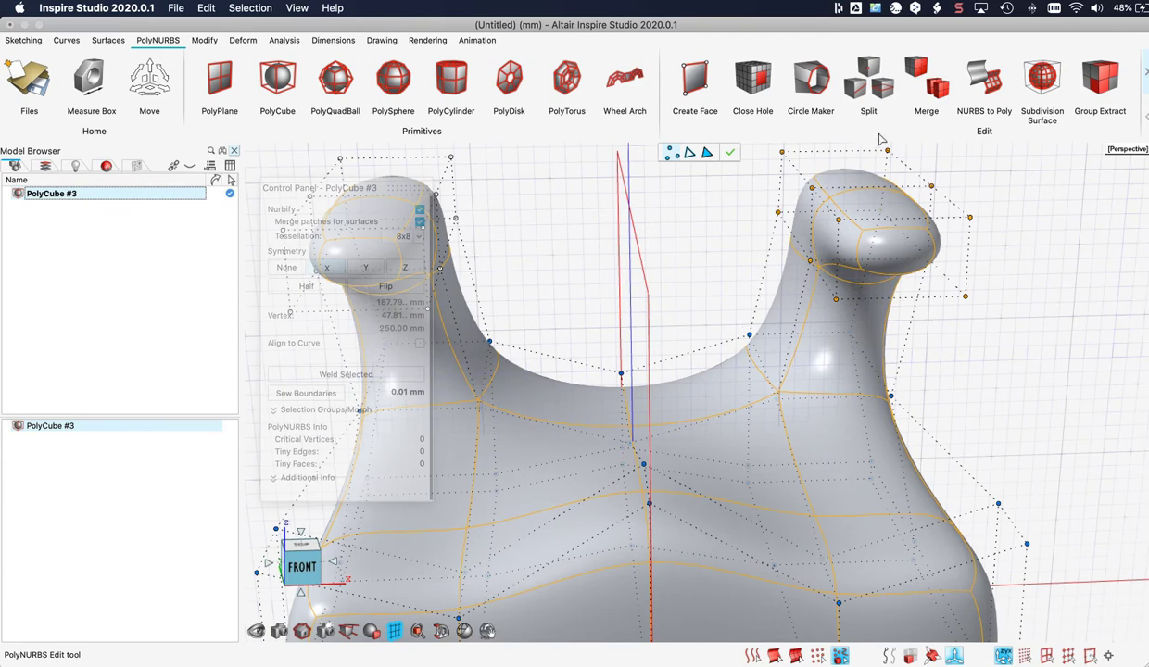
# - Split both posts with an edge loop close to where they meet the base
pyautogui.click(883, 93)
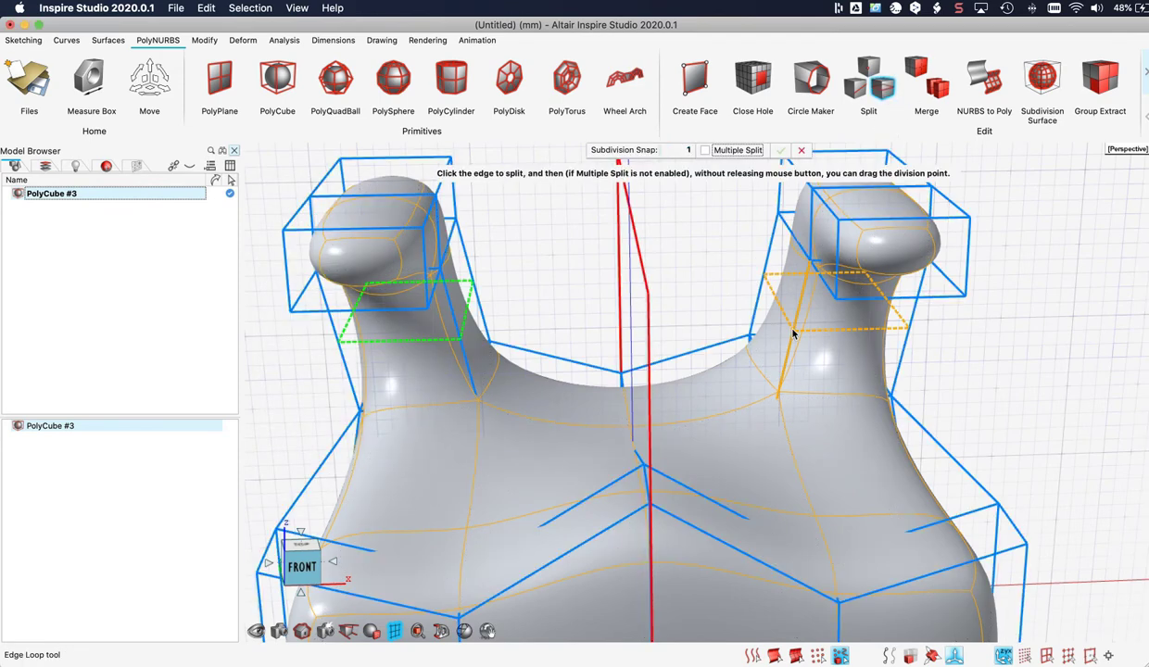
pyautogui.moveTo(789, 350); pyautogui.dragTo(783, 374)
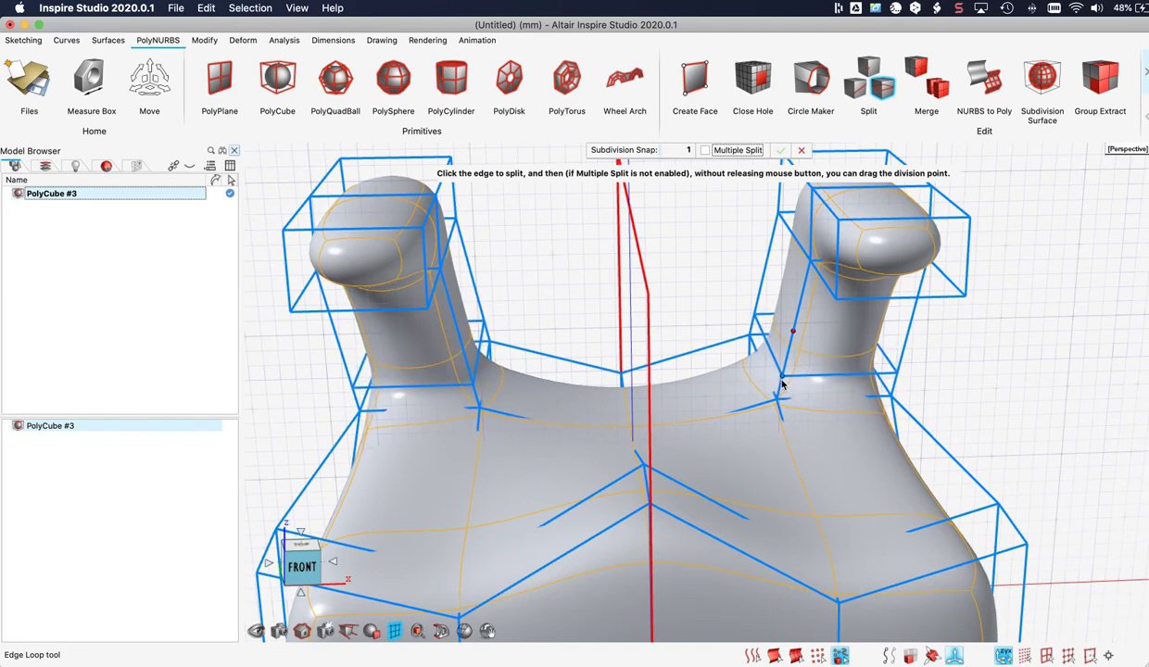
pyautogui.moveTo(781, 383); pyautogui.dragTo(784, 385)
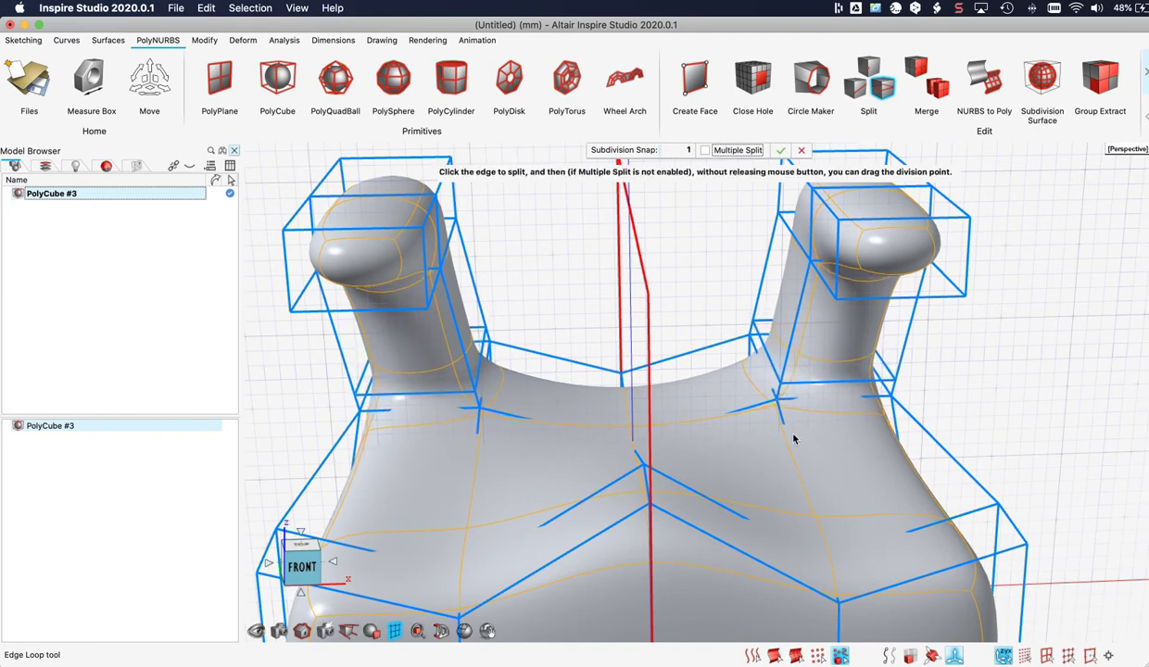
pyautogui.moveTo(793, 438); pyautogui.dragTo(723, 400, button='middle')
pyautogui.moveTo(829, 477); pyautogui.dragTo(740, 434, button='right')
pyautogui.scroll(-4, 728, 431)
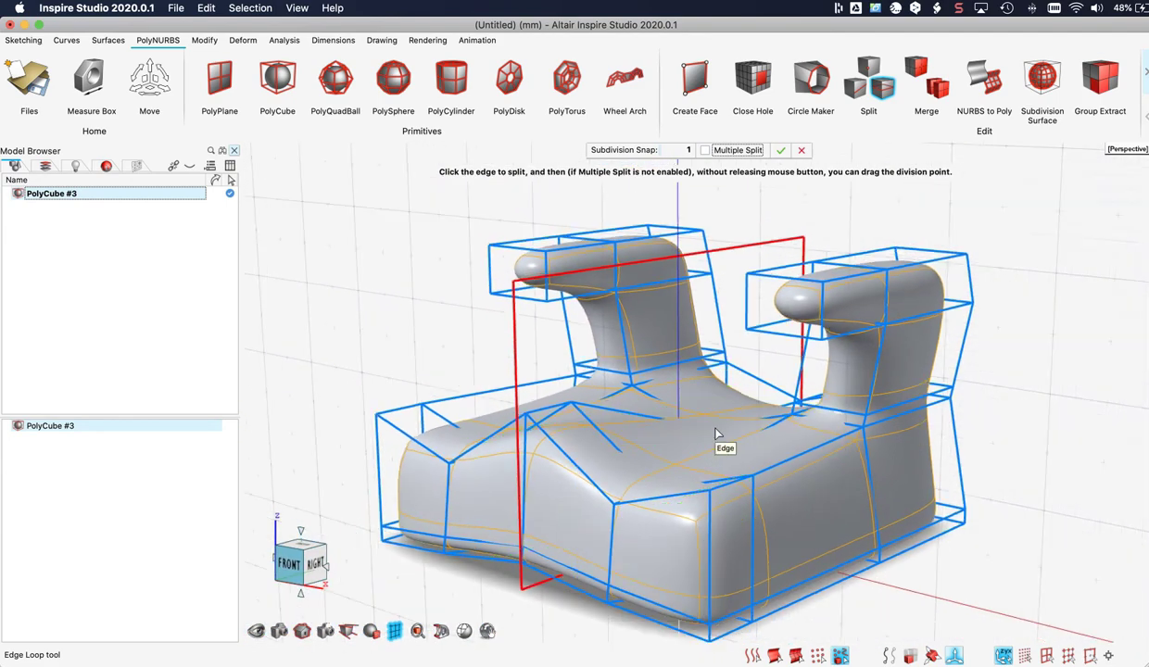
pyautogui.scroll(-5, 715, 428)
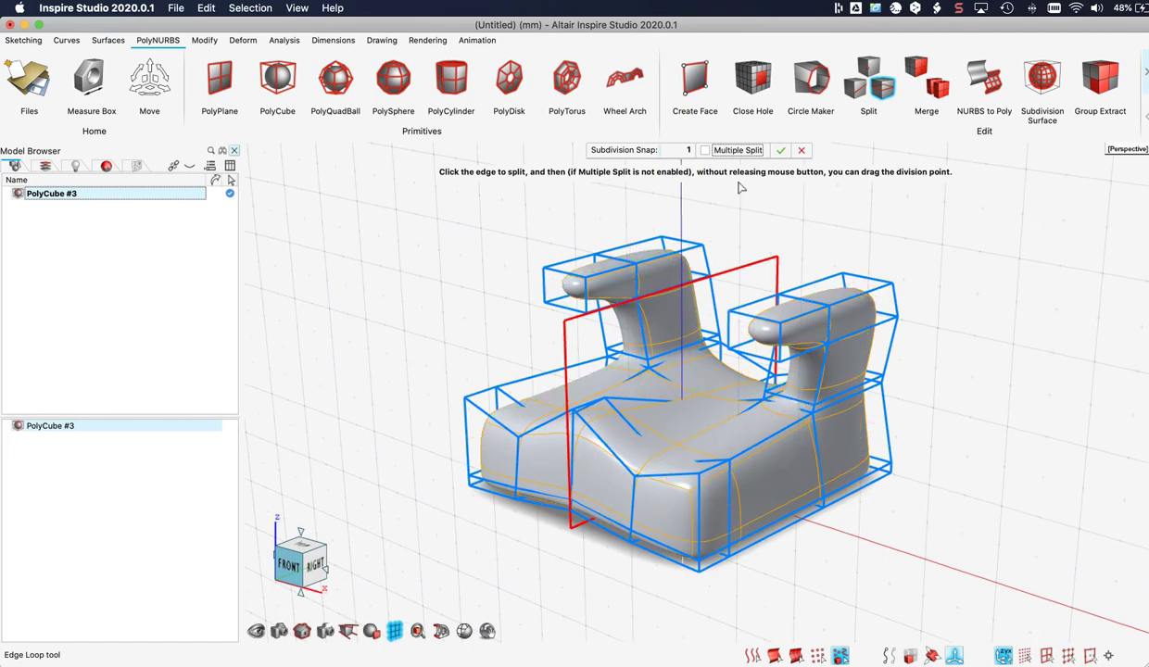
pyautogui.click(781, 150)
pyautogui.click(655, 287)
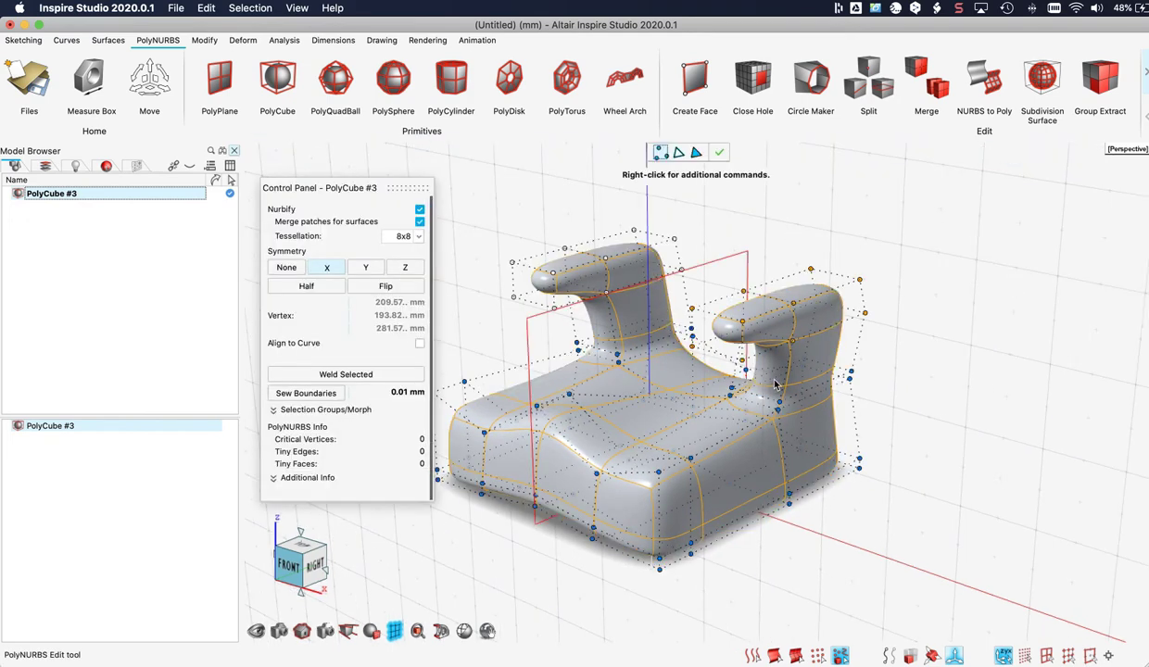
# - Turn off Nurbify and move the front face of each post below its arm about 28 mm rearward along Y
pyautogui.click(422, 210)
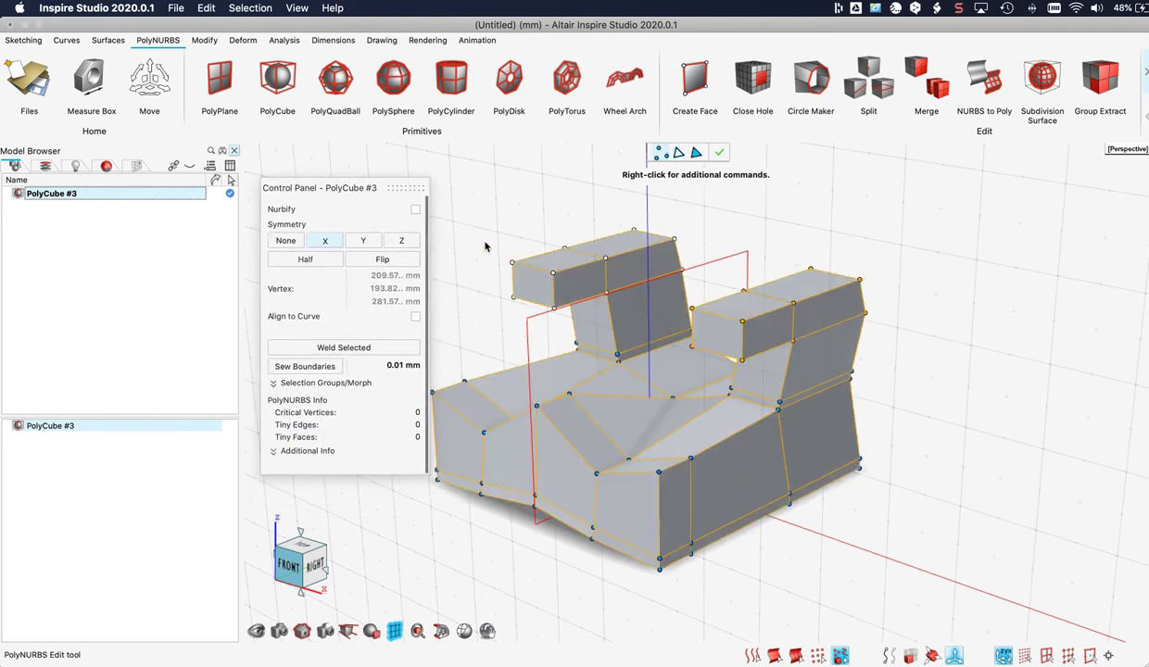
pyautogui.scroll(3, 791, 374)
pyautogui.scroll(3, 791, 374)
pyautogui.moveTo(792, 375)
pyautogui.mouseDown(button='middle')
pyautogui.moveTo(776, 370)
pyautogui.moveTo(792, 371)
pyautogui.mouseUp(button='middle')
pyautogui.click(695, 153)
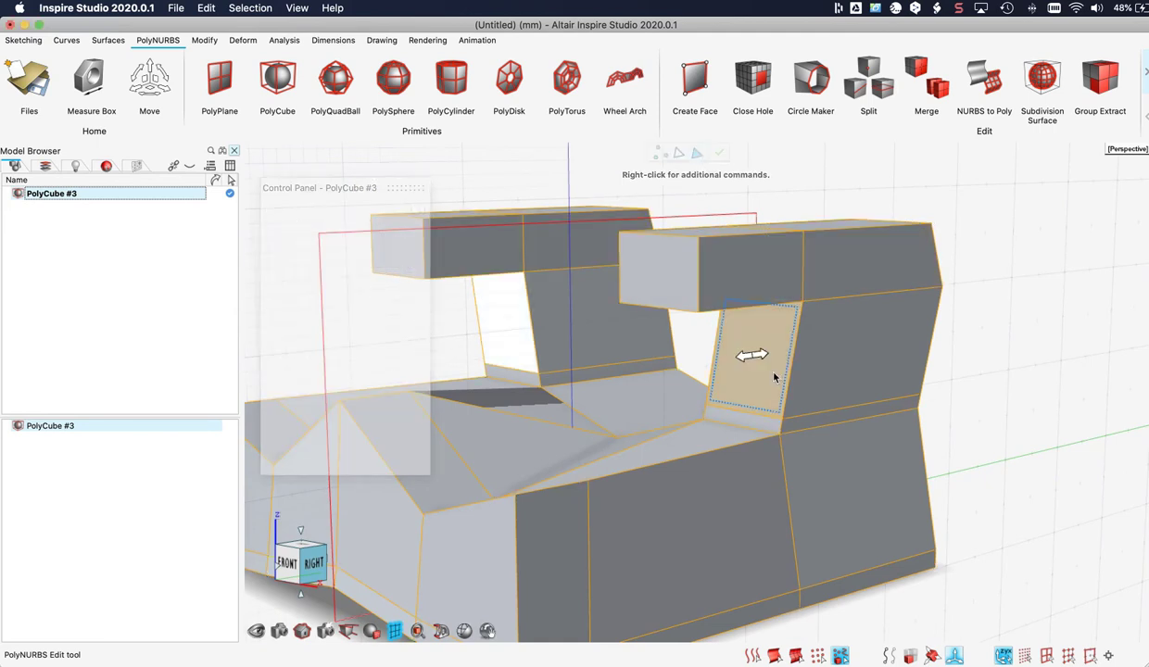
pyautogui.click(749, 361)
pyautogui.press('m')
pyautogui.moveTo(696, 367); pyautogui.dragTo(726, 370)
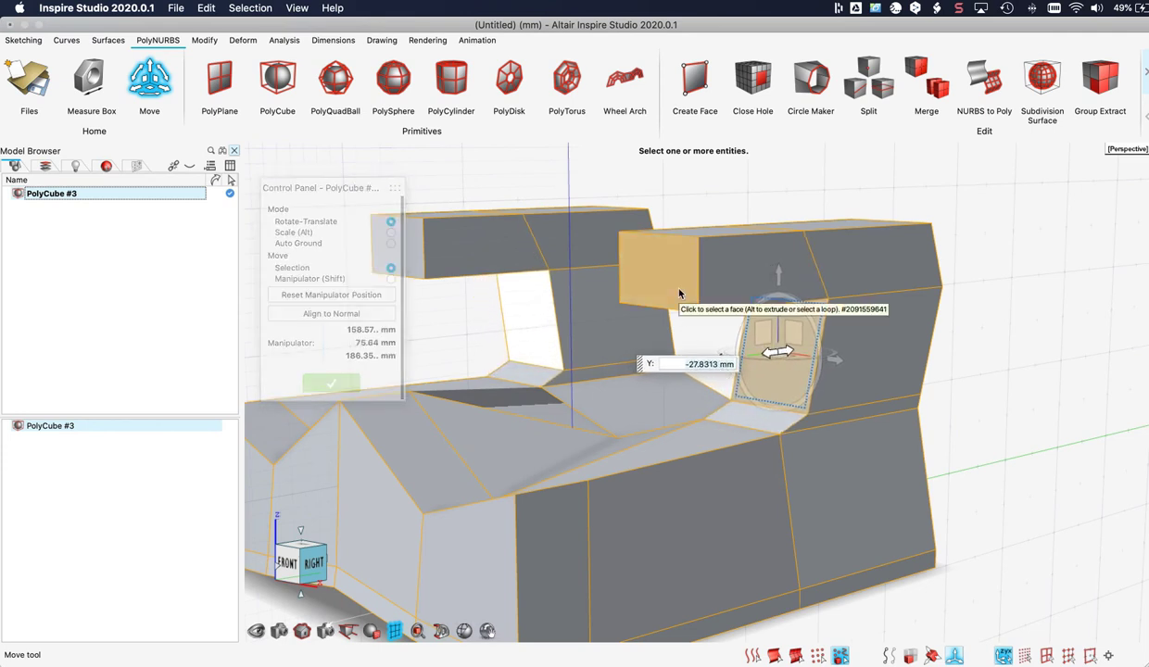
# - Raise the lower front edge at the tip of both arms about 15 mm along Z
pyautogui.click(701, 203)
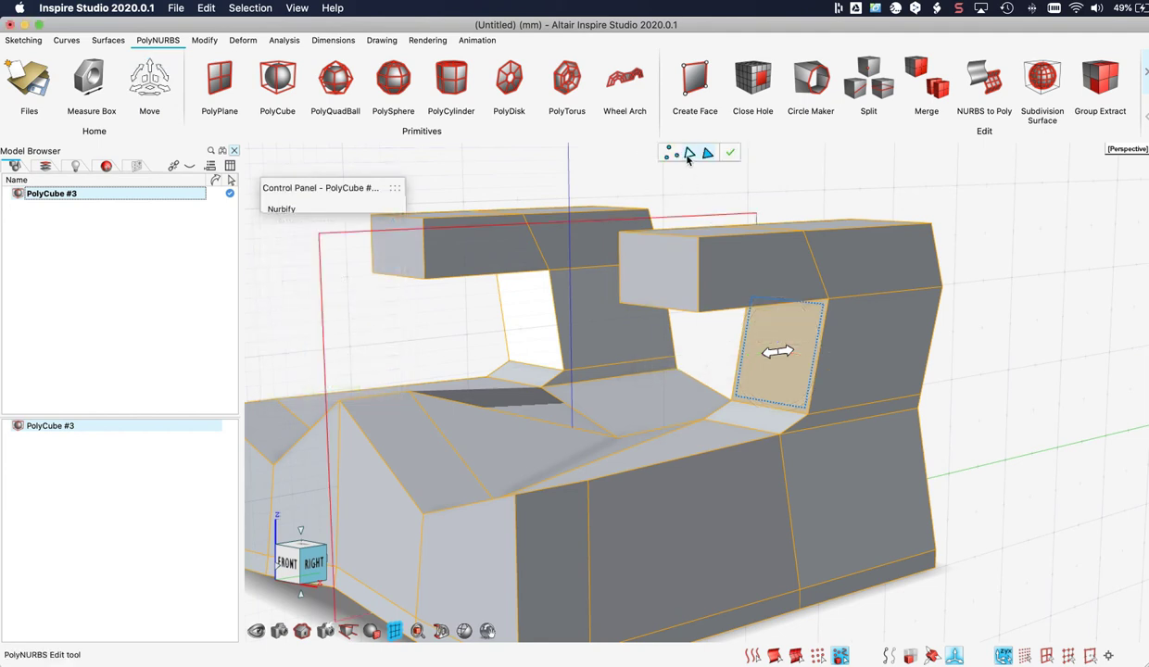
pyautogui.click(659, 311)
pyautogui.press('m')
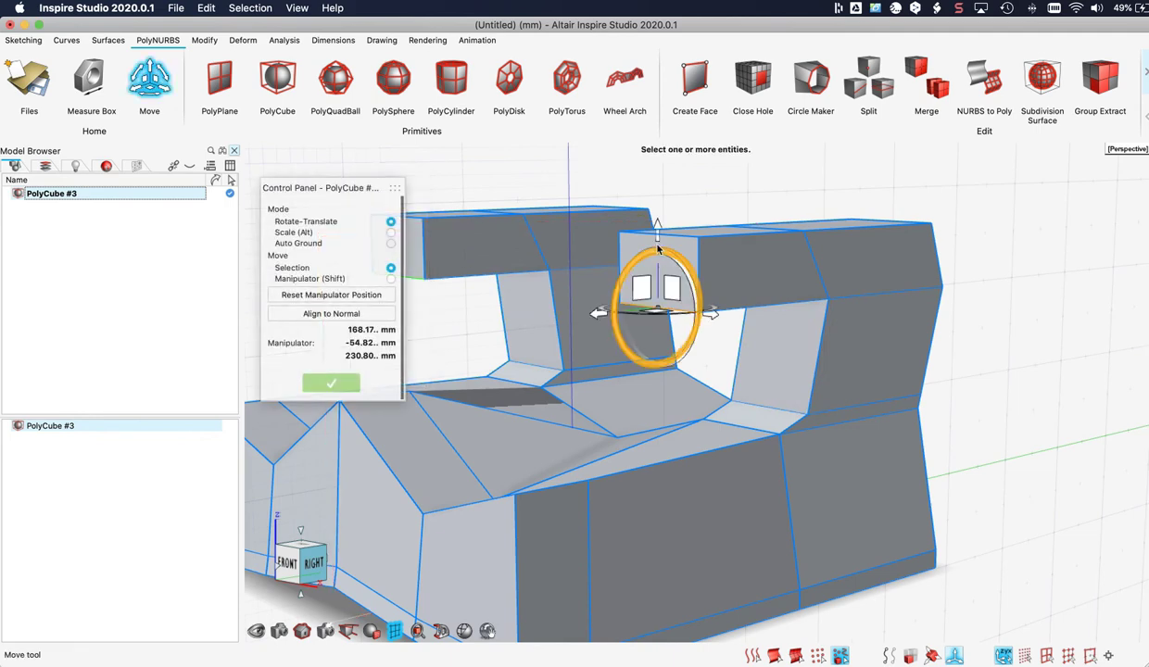
pyautogui.moveTo(656, 228); pyautogui.dragTo(662, 205)
pyautogui.moveTo(788, 258); pyautogui.dragTo(857, 262, button='middle')
pyautogui.moveTo(611, 243); pyautogui.dragTo(732, 272, button='middle')
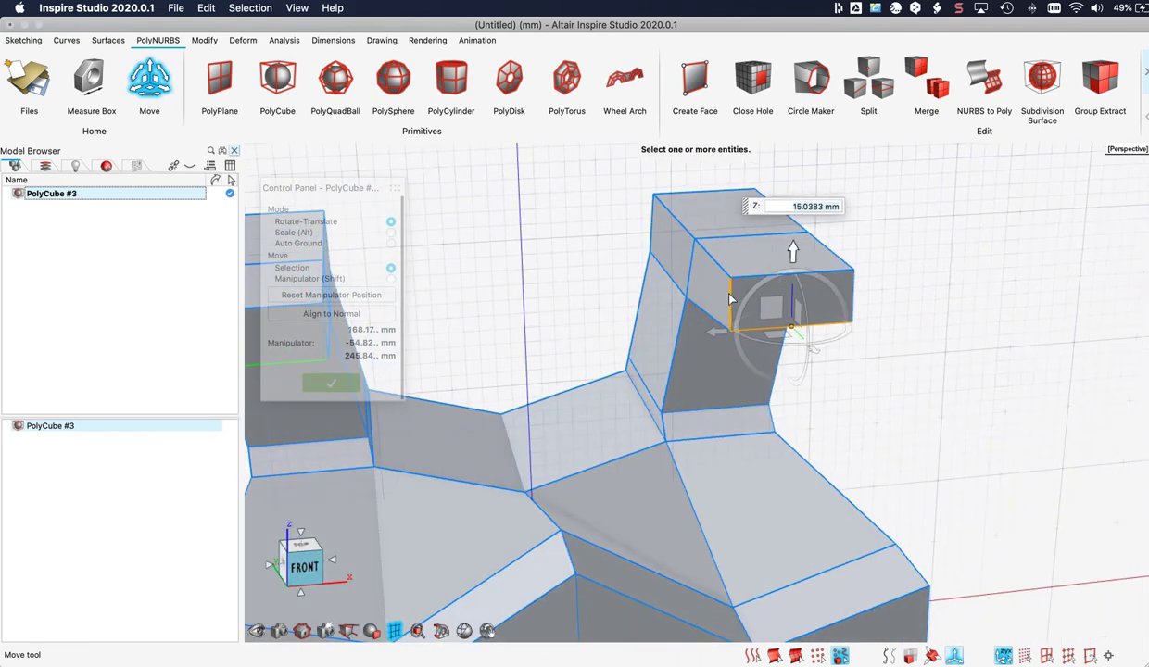
# - Move the inner vertical edge at the tip of both arms about 19 mm outward along X
pyautogui.click(729, 299)
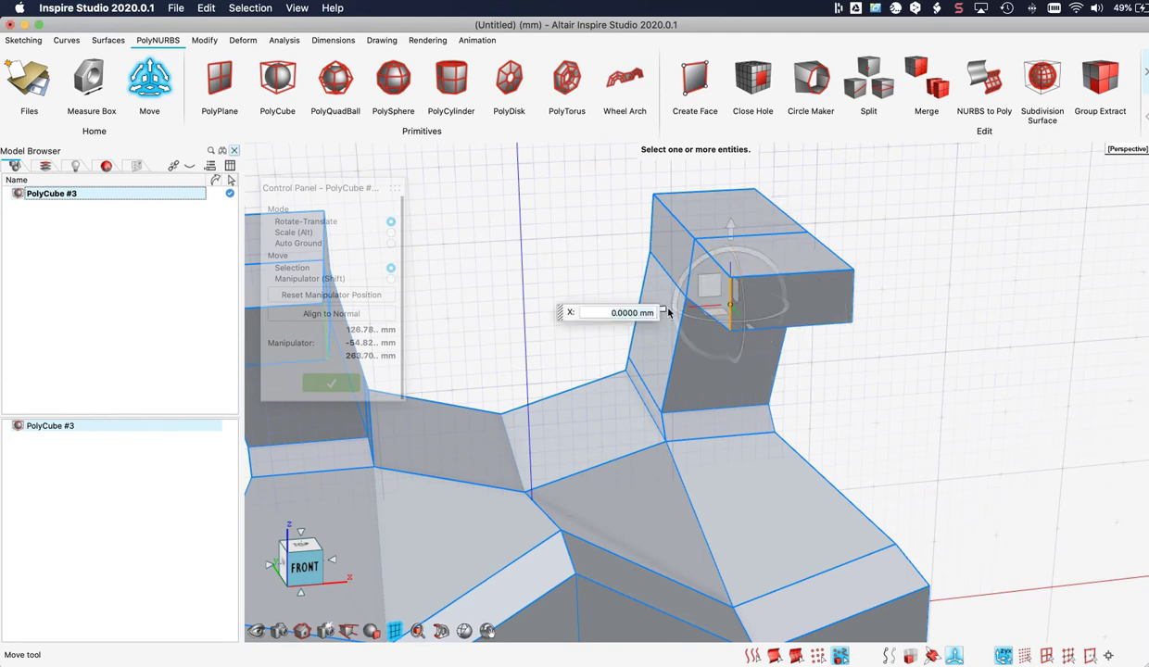
pyautogui.moveTo(671, 311); pyautogui.dragTo(689, 312)
pyautogui.moveTo(844, 400); pyautogui.dragTo(708, 382, button='middle')
pyautogui.scroll(-3, 891, 424)
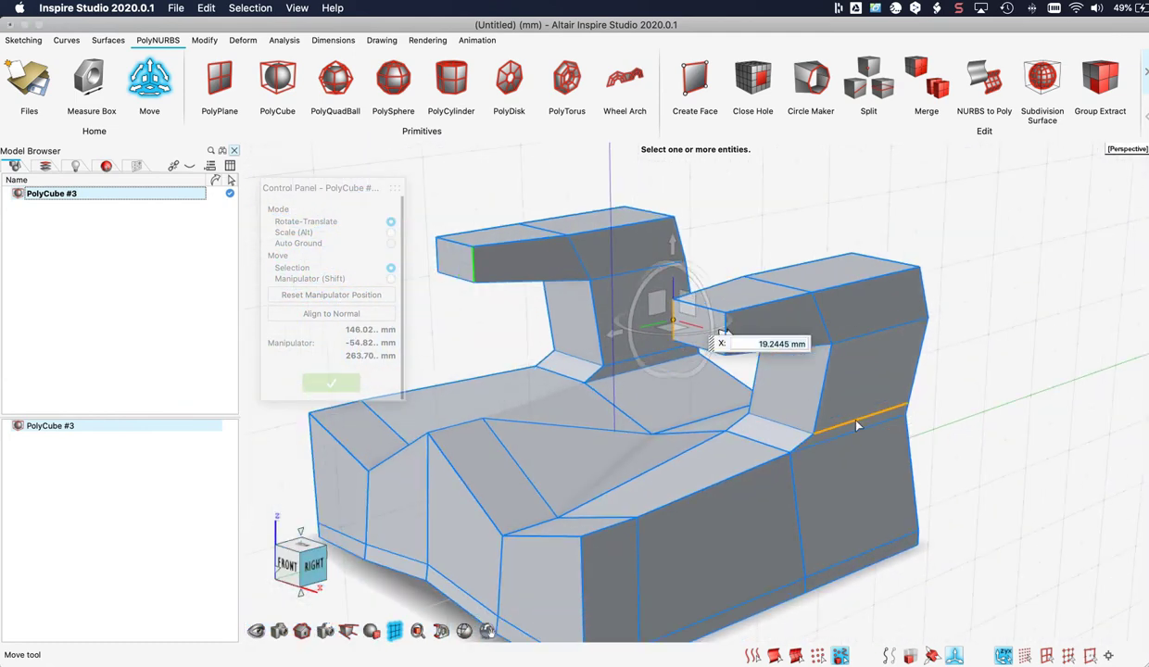
# - Move the upper front edge at the tip of both arms about 25 mm rearward along Y and confirm the move
pyautogui.moveTo(853, 423); pyautogui.dragTo(827, 420, button='middle')
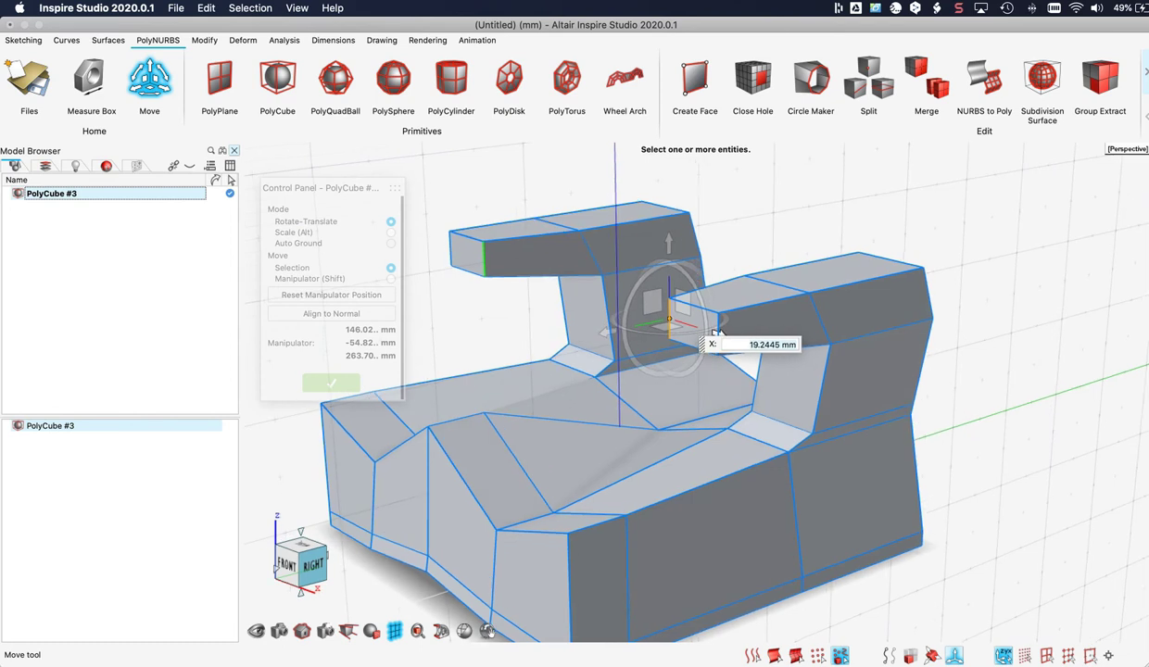
pyautogui.click(463, 247)
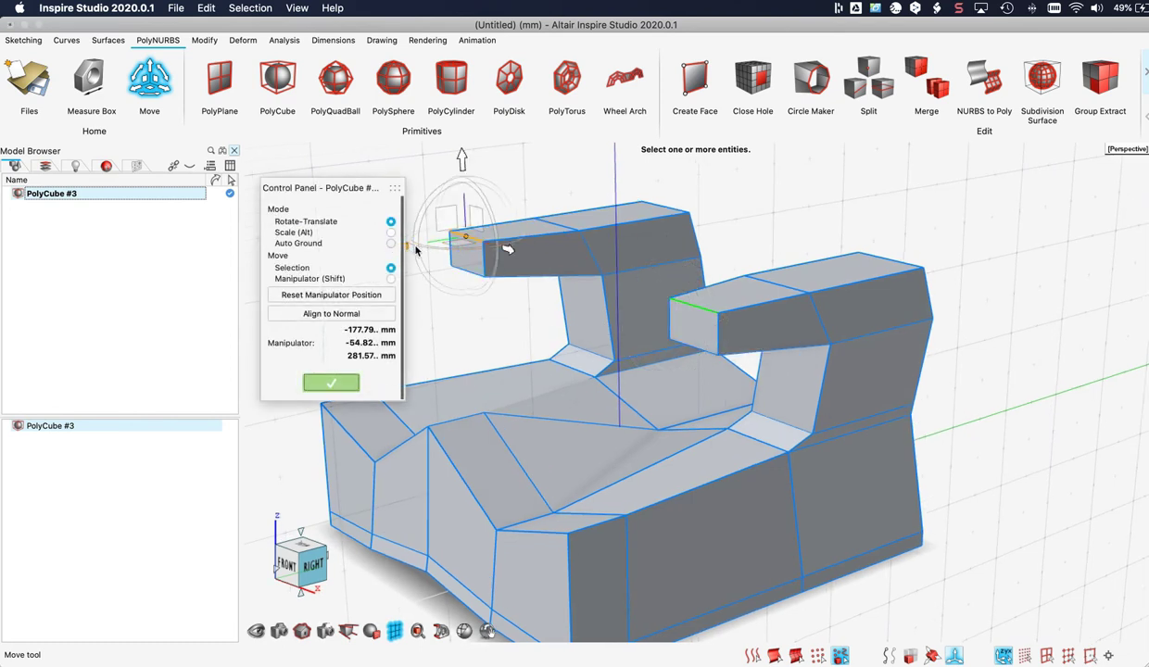
pyautogui.moveTo(409, 250); pyautogui.dragTo(429, 246)
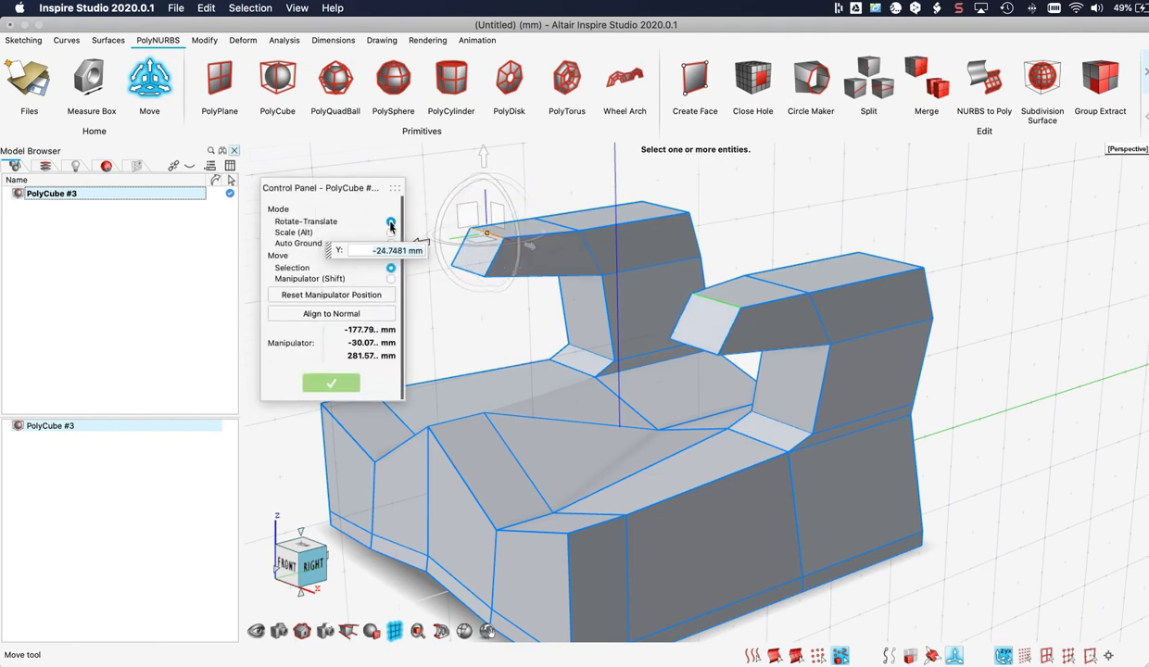
pyautogui.click(339, 380)
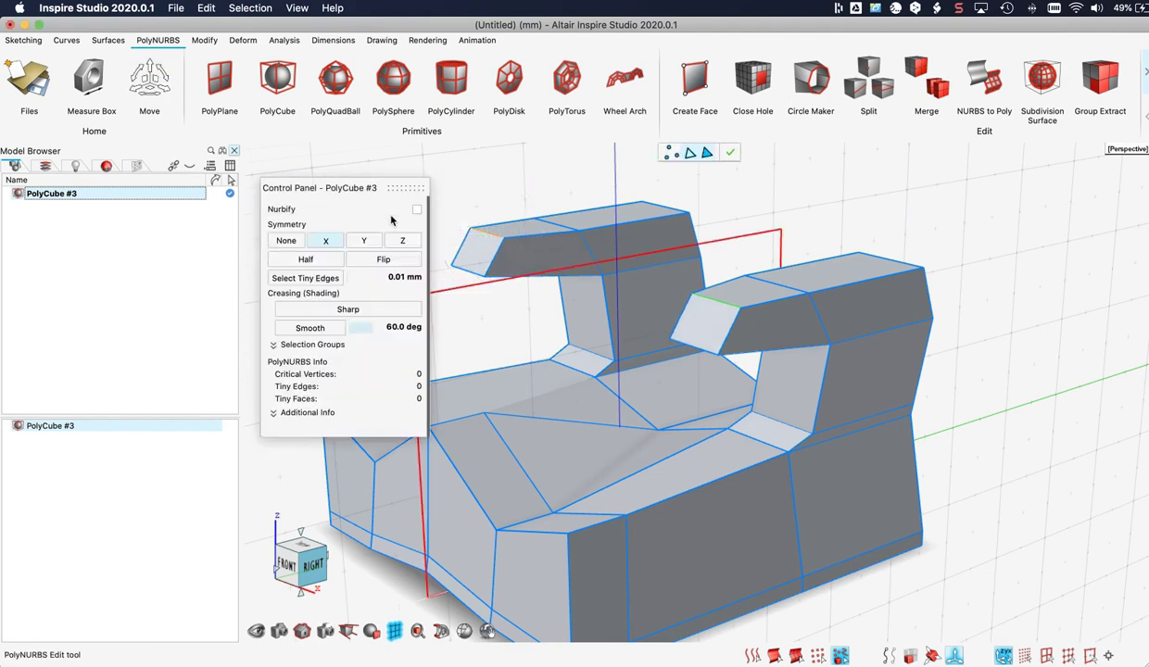
# - Turn Nurbify back on, finish editing the PolyCube and deselect the smoothed form
pyautogui.moveTo(701, 360)
pyautogui.mouseDown(button='middle')
pyautogui.moveTo(793, 350)
pyautogui.moveTo(687, 352)
pyautogui.mouseUp(button='middle')
pyautogui.moveTo(671, 385); pyautogui.dragTo(725, 375, button='right')
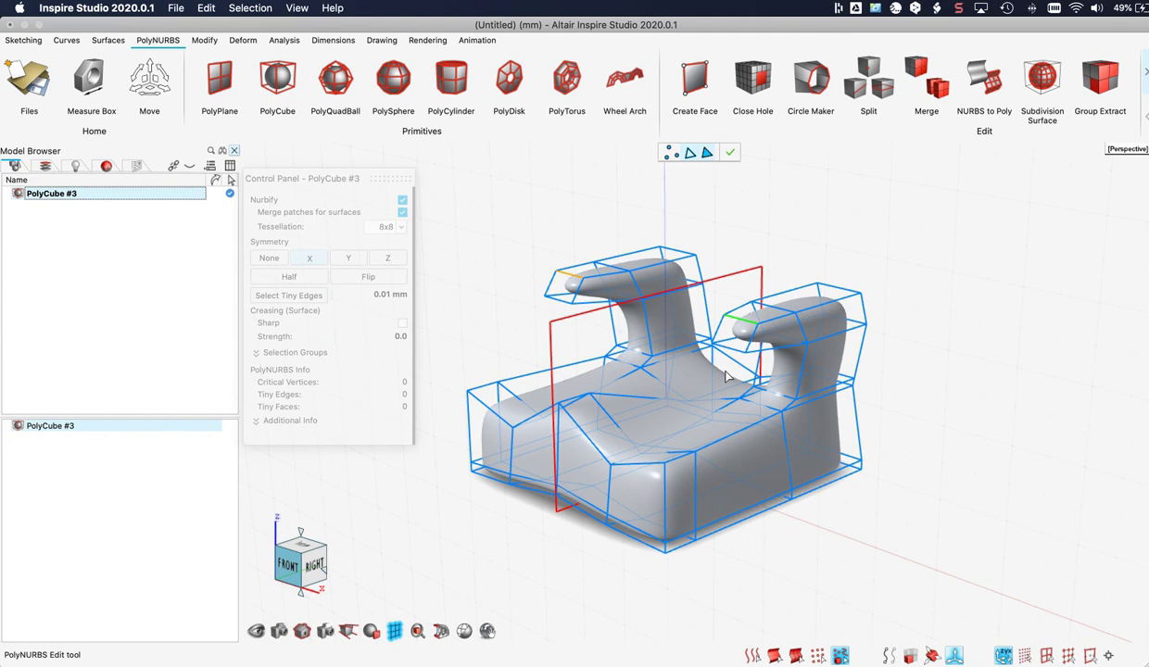
pyautogui.rightClick(755, 214)
pyautogui.click(710, 211)
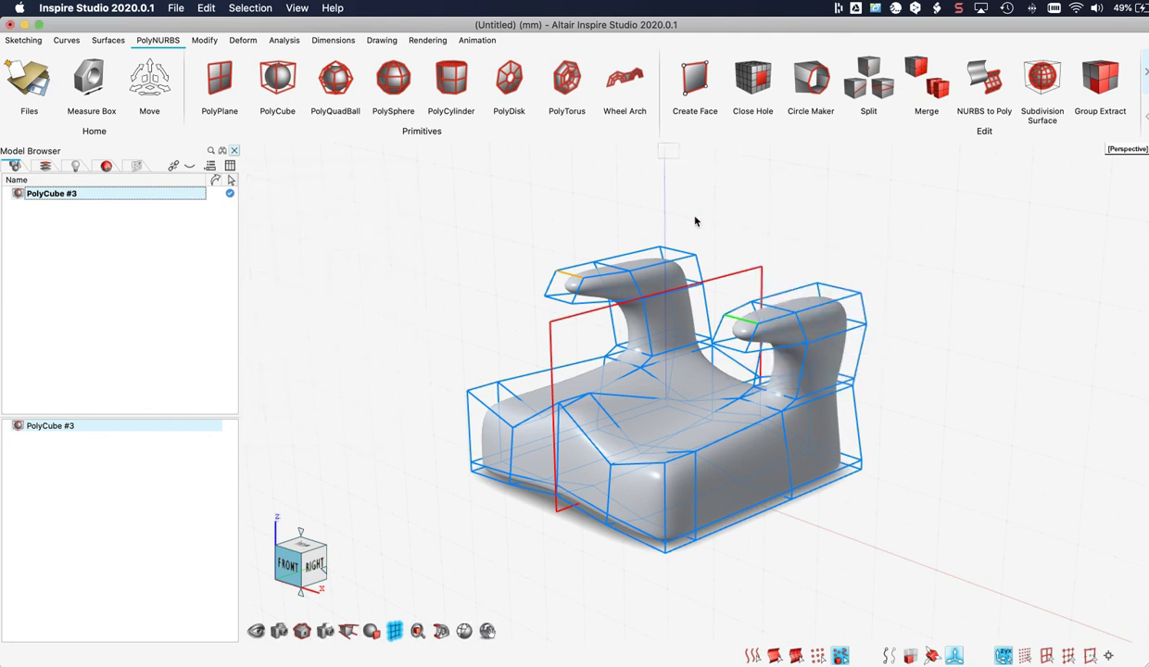
pyautogui.click(527, 246)
pyautogui.moveTo(525, 268); pyautogui.dragTo(525, 280, button='middle')
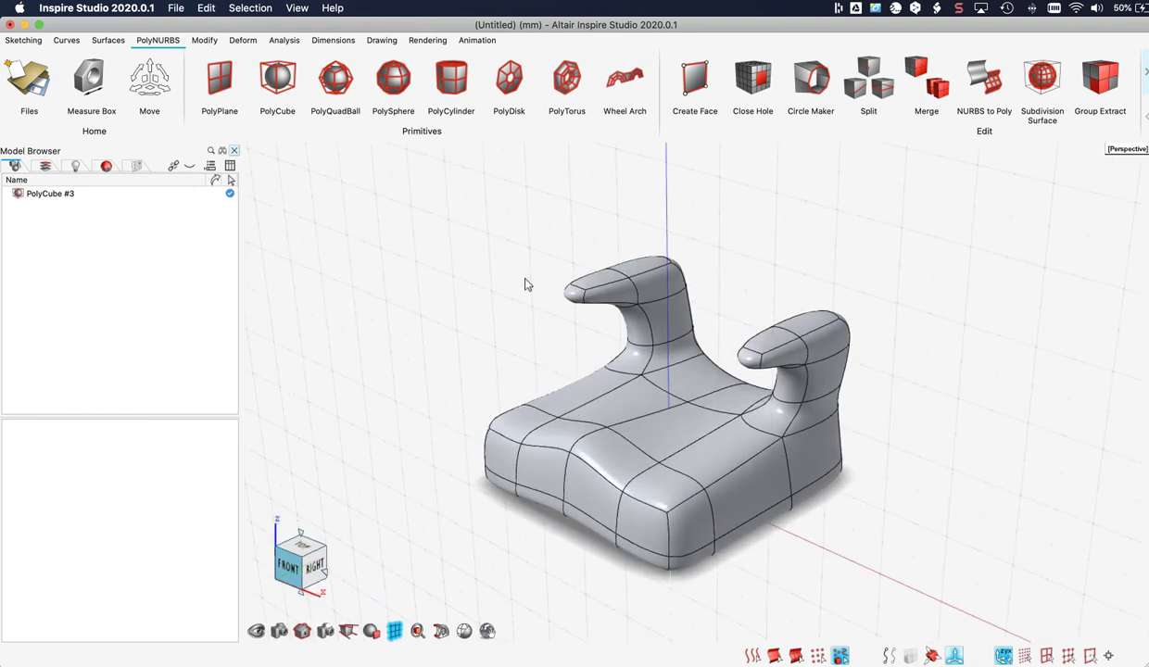